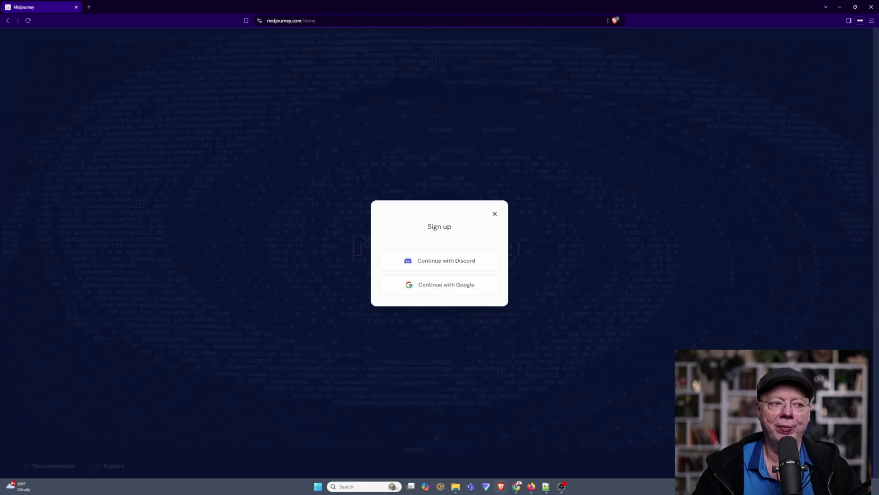
# Dismiss the sign-up prompt to reach the account page with the Basic to Mega plans and Pro active.
pyautogui.press('Escape')
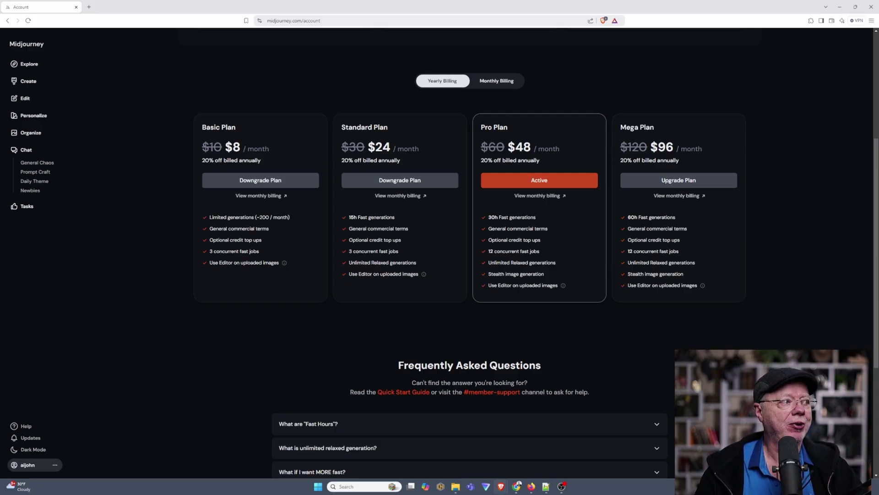
# Scroll the Explore Top Day gallery and open the hockey player close-up image.
pyautogui.click(29, 64)
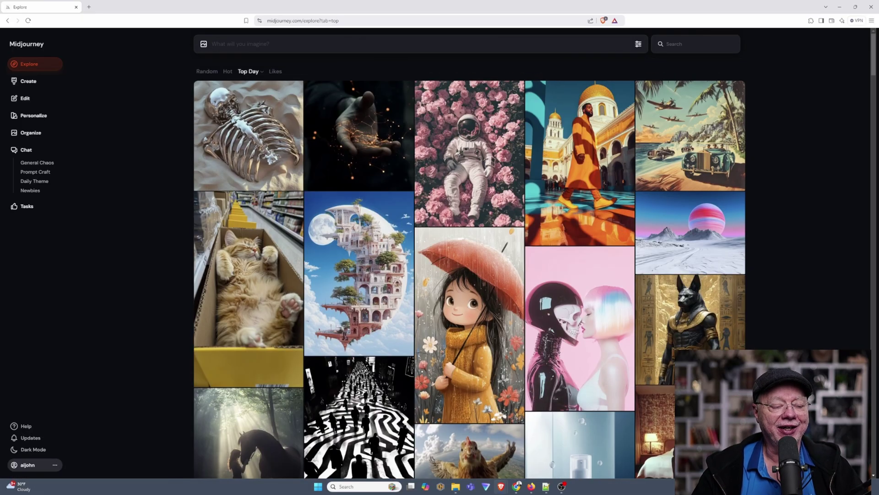
pyautogui.moveTo(690, 137)
pyautogui.scroll(-6, 690, 137)
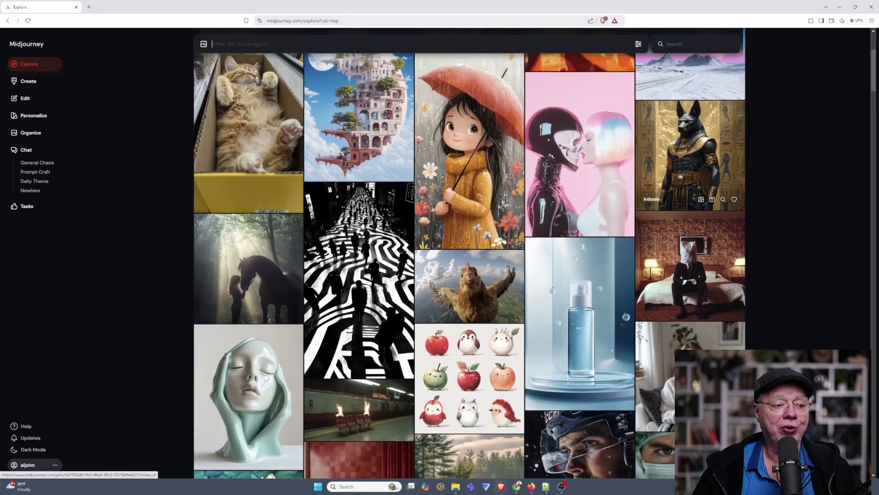
pyautogui.scroll(-2, 470, 264)
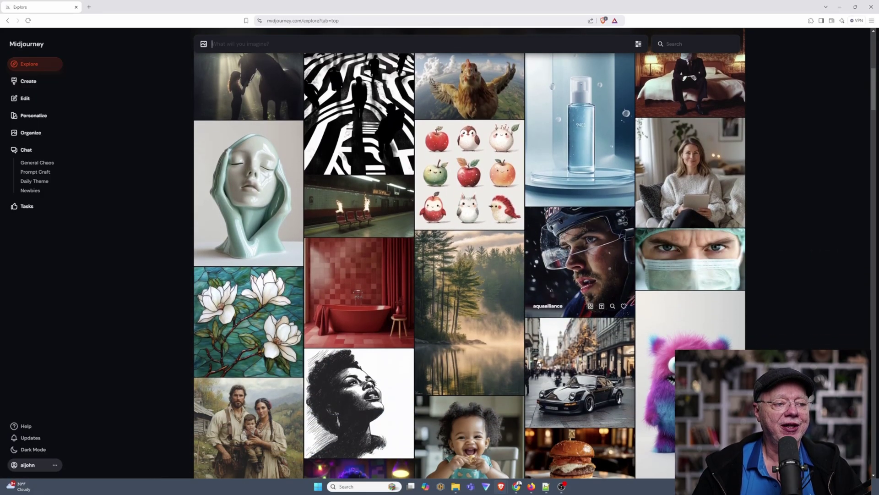
pyautogui.click(580, 266)
pyautogui.moveTo(770, 79)
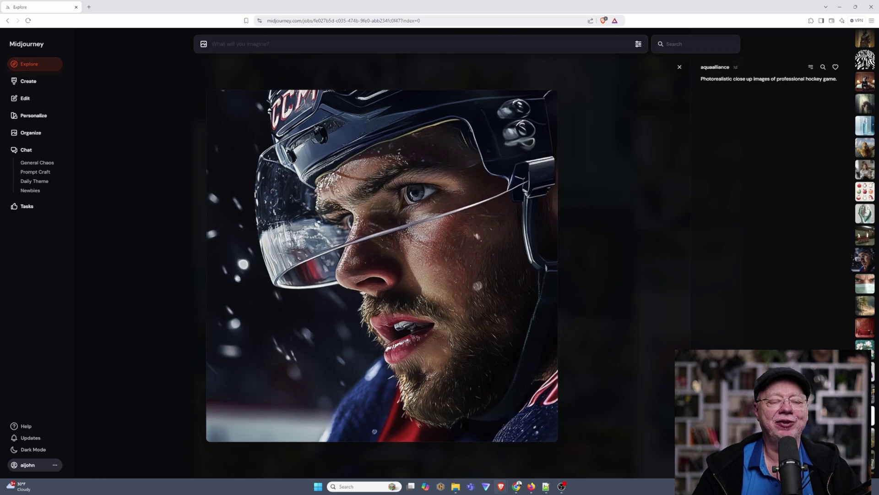
# Generate four images on the Create page from the prompt 'A horse wearing a flat cap'.
pyautogui.press('Escape')
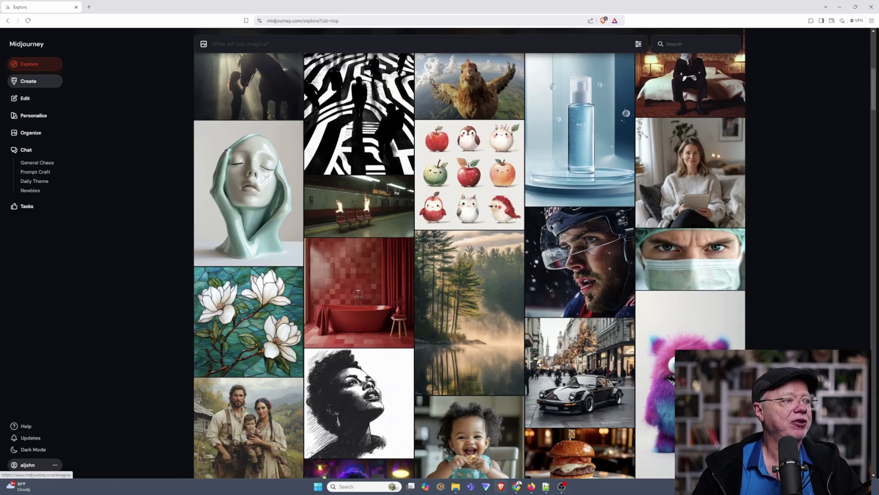
pyautogui.click(29, 81)
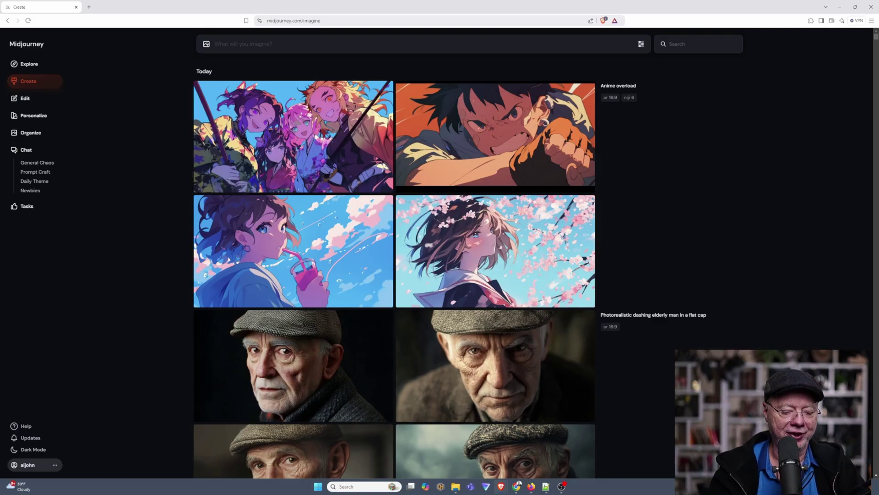
pyautogui.write('A horse wearing a flat cap')
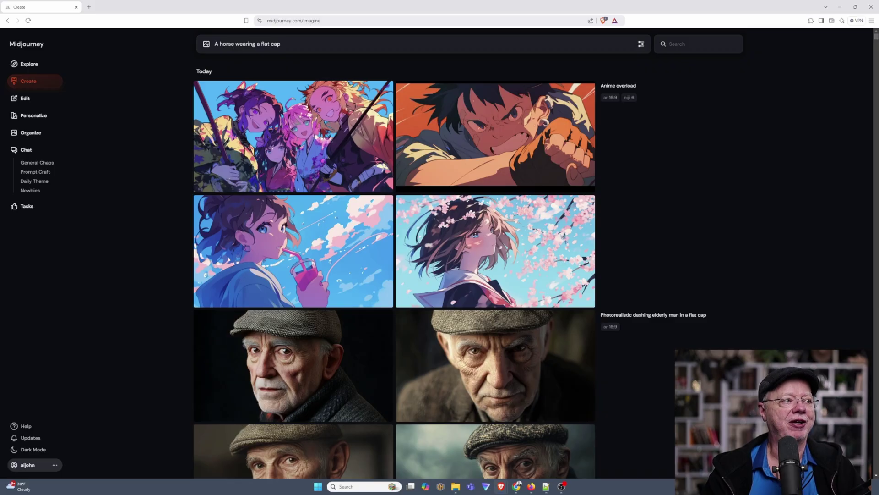
pyautogui.press('Return')
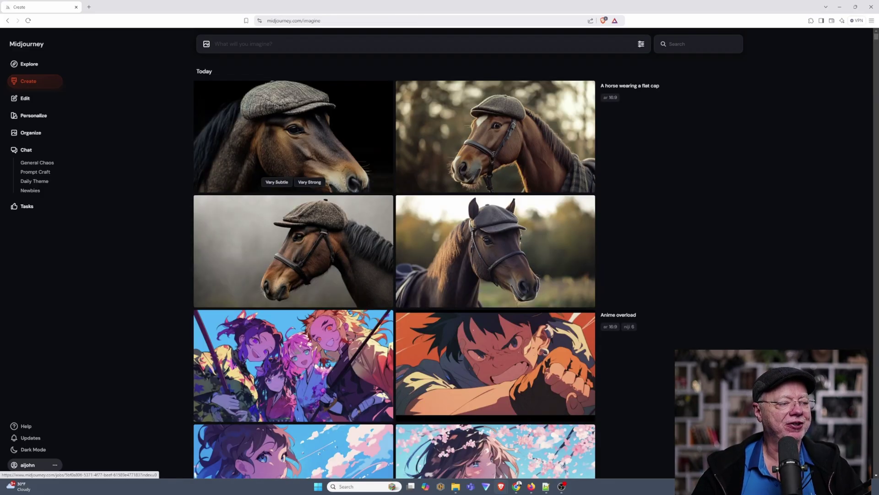
pyautogui.click(293, 137)
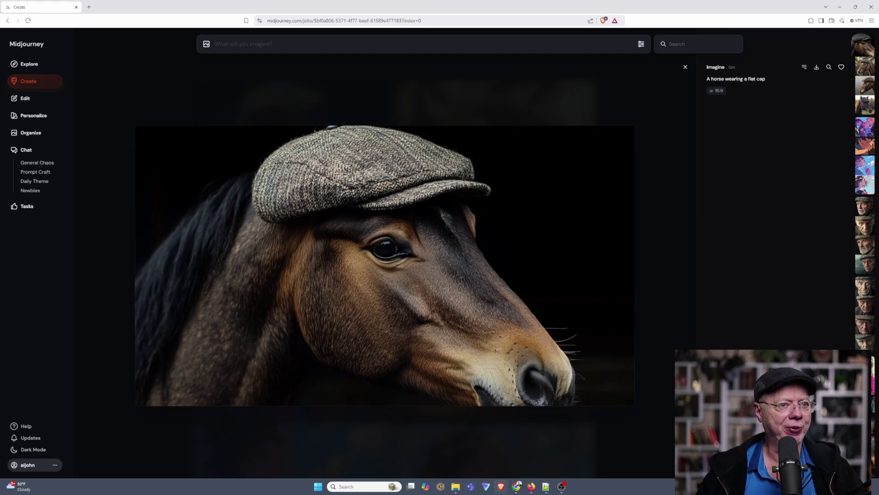
pyautogui.press('Right')
pyautogui.press('Right')
pyautogui.press('Right')
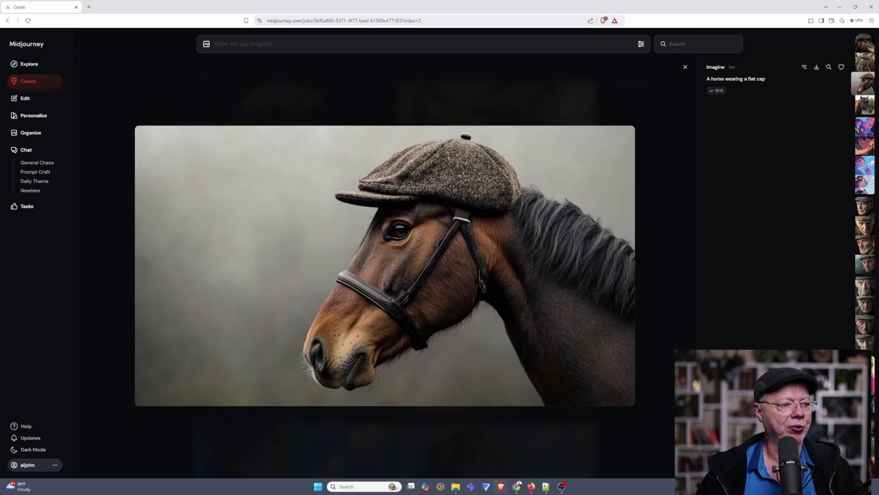
pyautogui.press('Left')
pyautogui.press('Left')
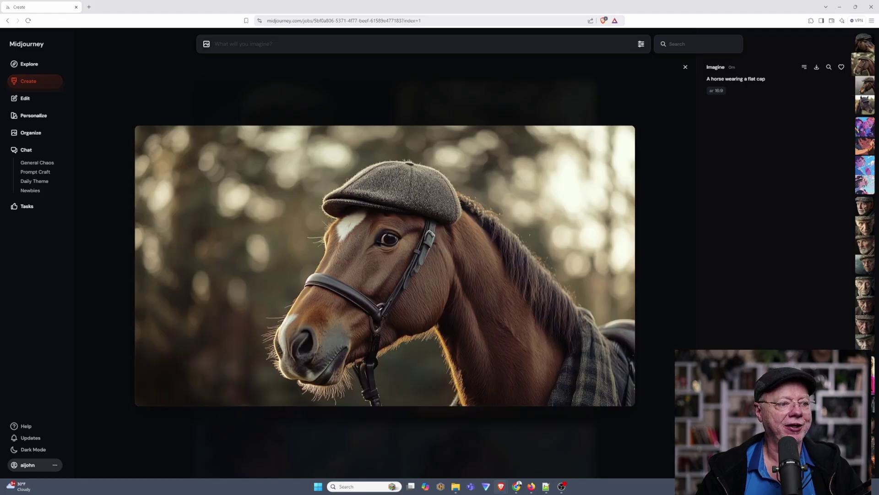
pyautogui.press('Right')
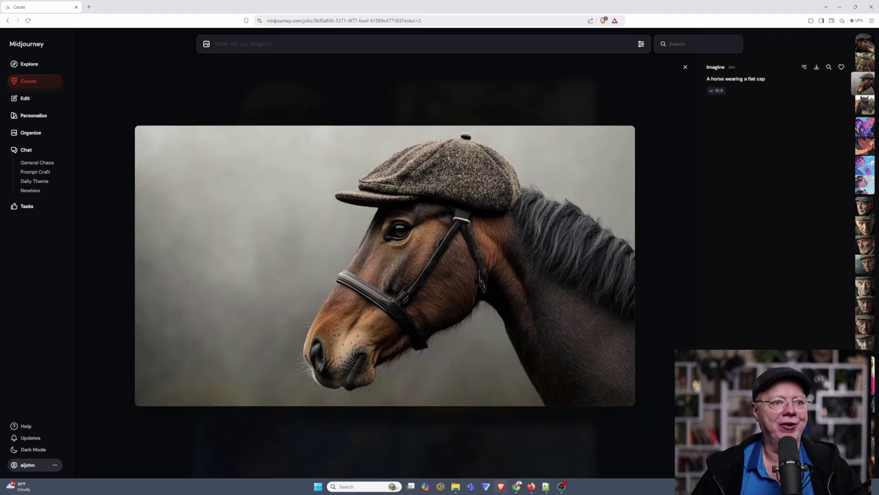
pyautogui.rightClick(551, 189)
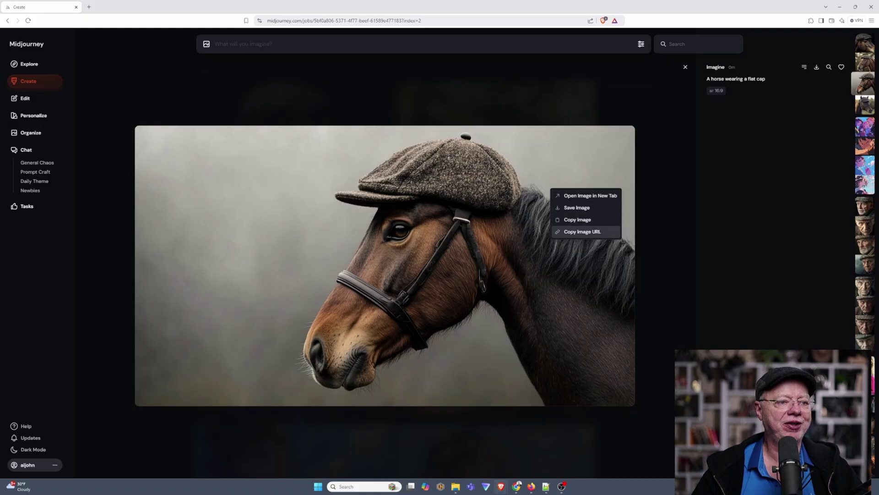
pyautogui.press('Escape')
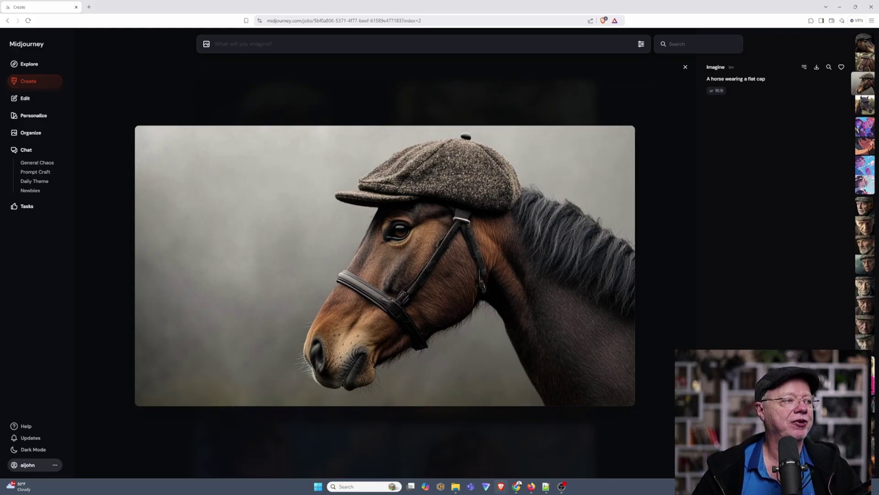
pyautogui.press('Escape')
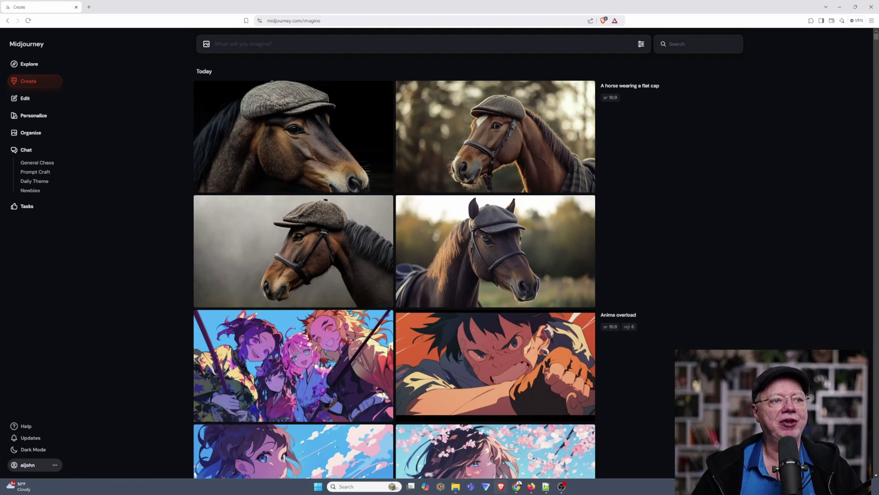
# Slide Image Size through portrait and square 1:1, ending back at landscape 16:9.
pyautogui.click(641, 43)
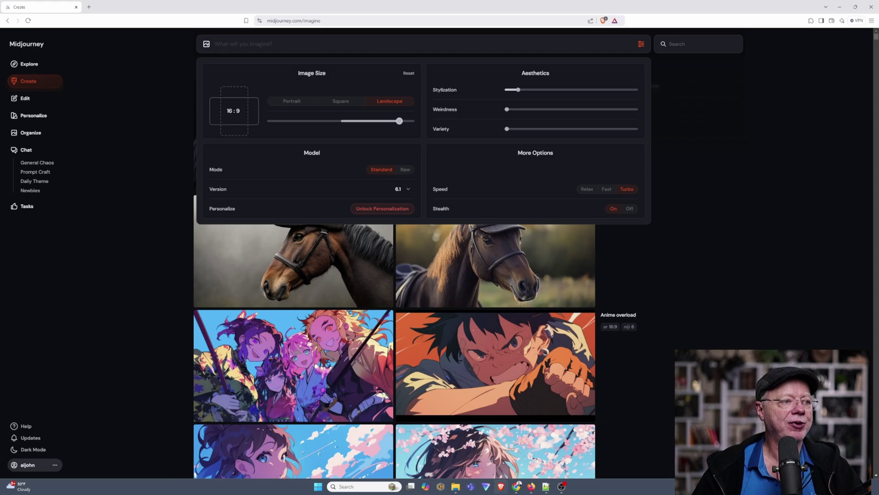
pyautogui.moveTo(399, 121); pyautogui.dragTo(282, 121)
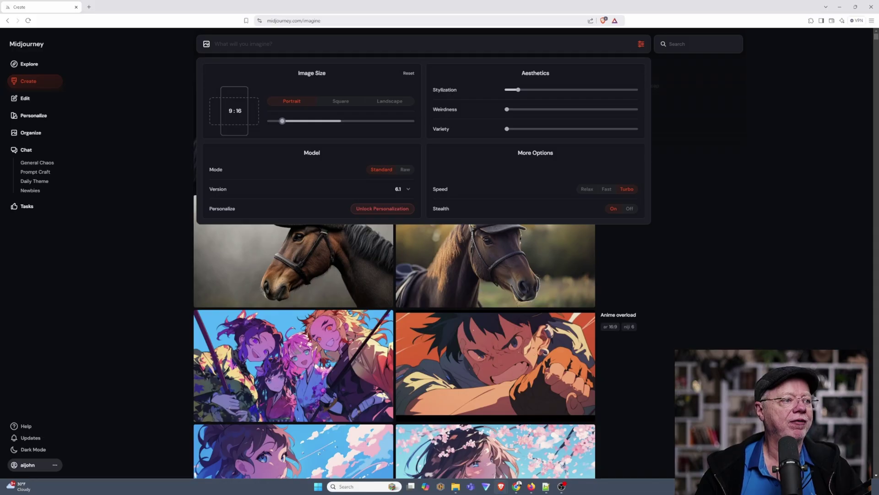
pyautogui.moveTo(282, 121); pyautogui.dragTo(385, 121)
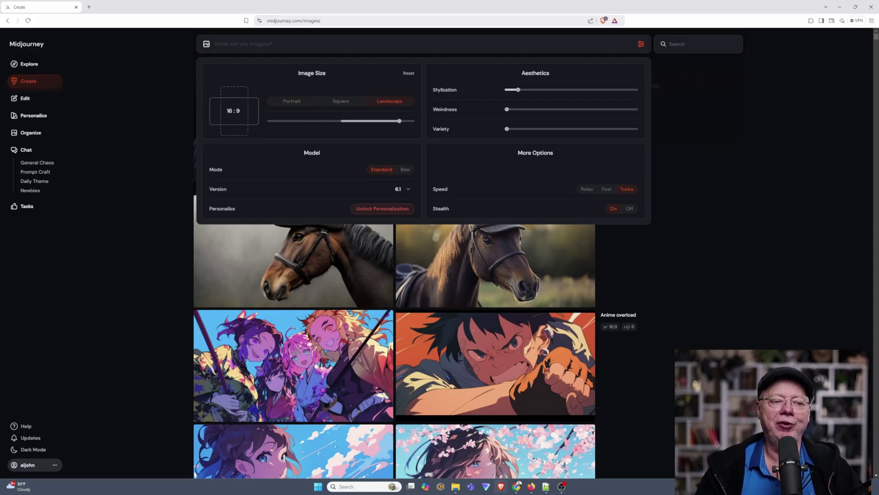
pyautogui.moveTo(399, 121); pyautogui.dragTo(341, 121)
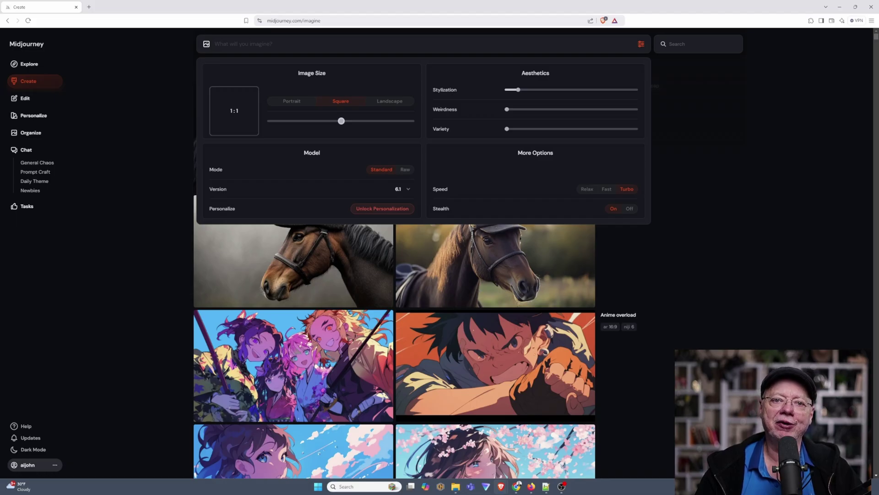
pyautogui.moveTo(341, 120); pyautogui.dragTo(399, 120)
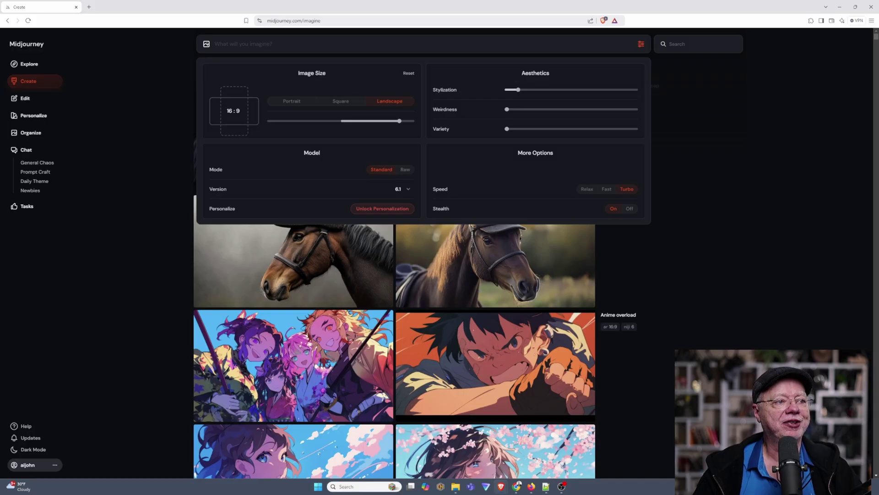
pyautogui.moveTo(445, 90)
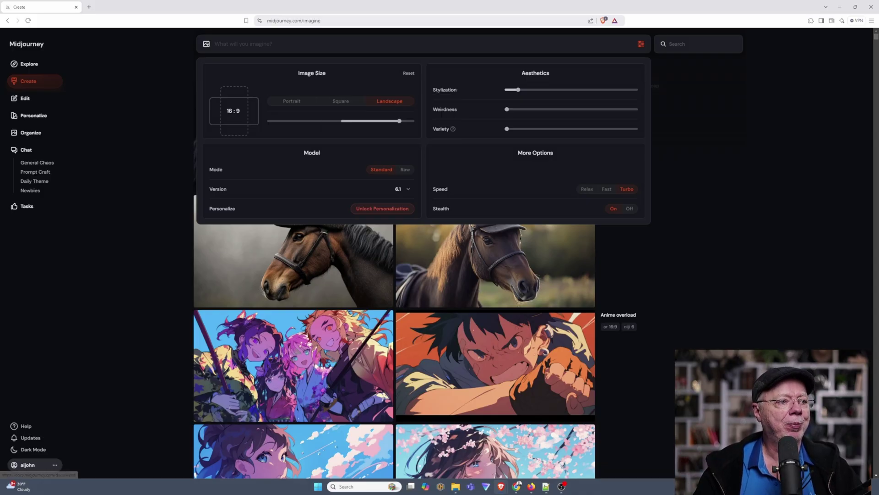
pyautogui.moveTo(460, 109)
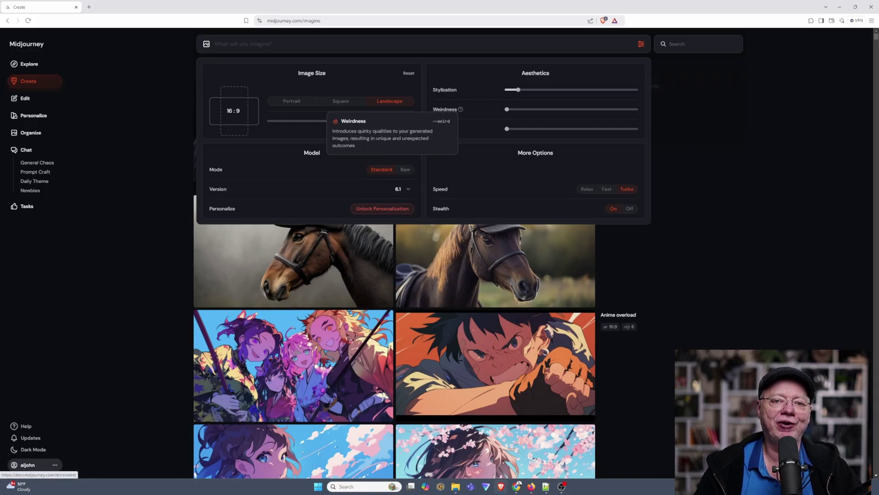
pyautogui.moveTo(453, 129)
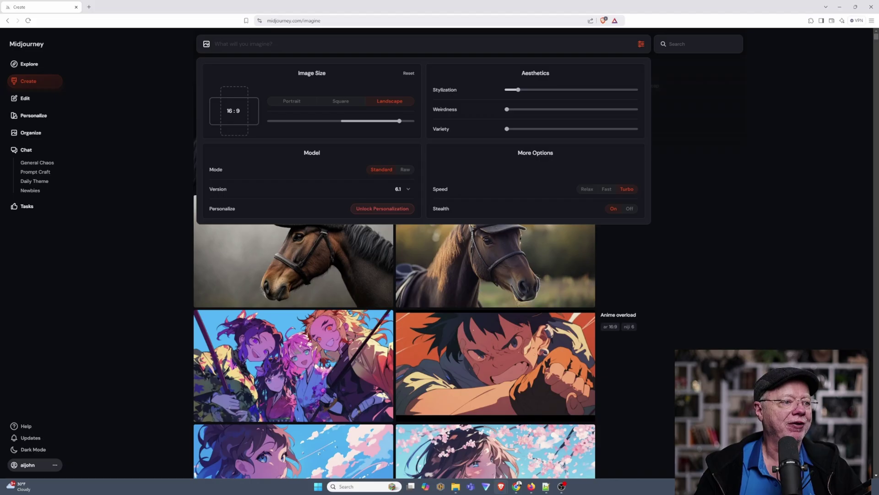
# Browse the model version list down to Niji 6, 5 and 4, keeping 6.1 selected.
pyautogui.moveTo(216, 169)
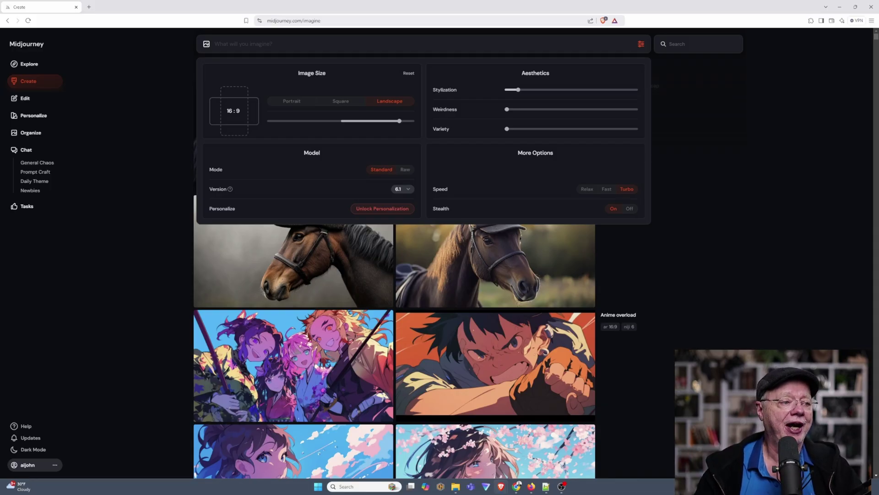
pyautogui.click(402, 189)
pyautogui.scroll(-3, 384, 243)
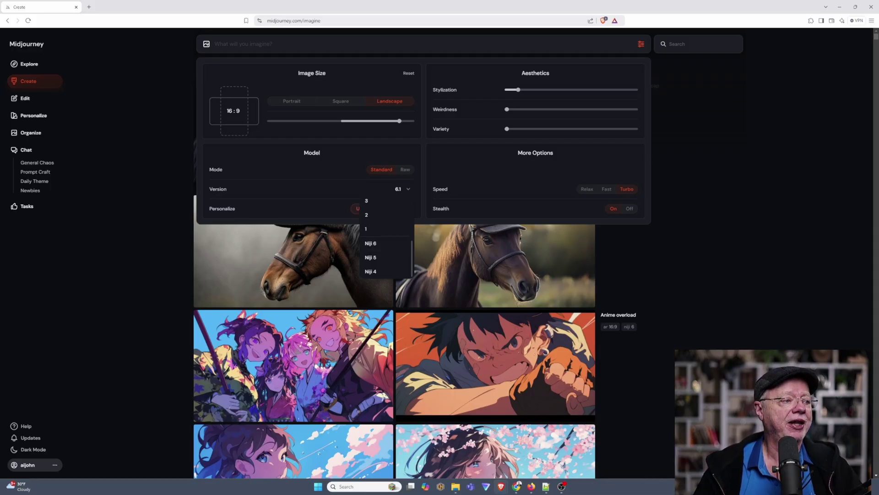
# Enter the prompt 'A horse with a flat cap' and reopen the generation settings at 16:9, version 6.1.
pyautogui.press('Escape')
pyautogui.moveTo(238, 208)
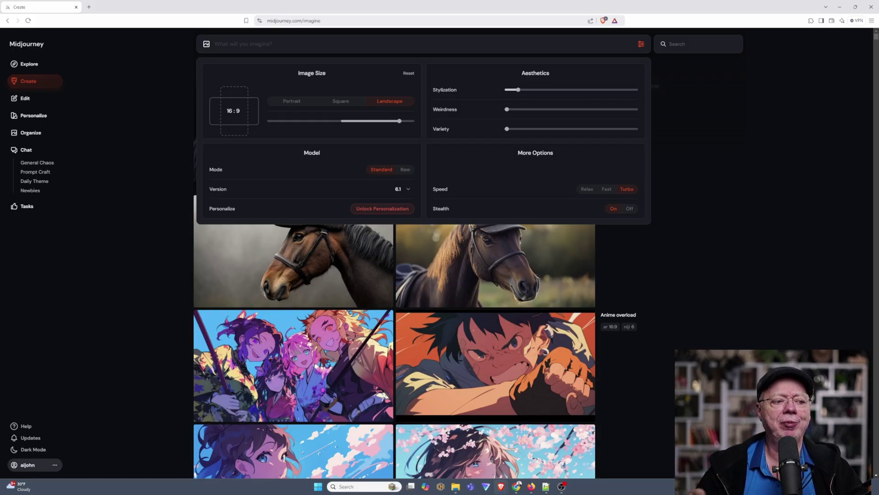
pyautogui.press('Escape')
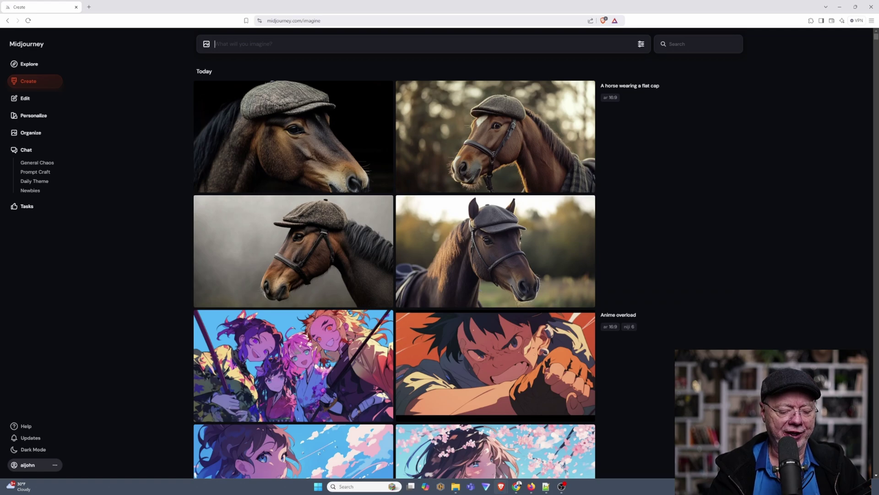
pyautogui.write('A horse with a flat cap')
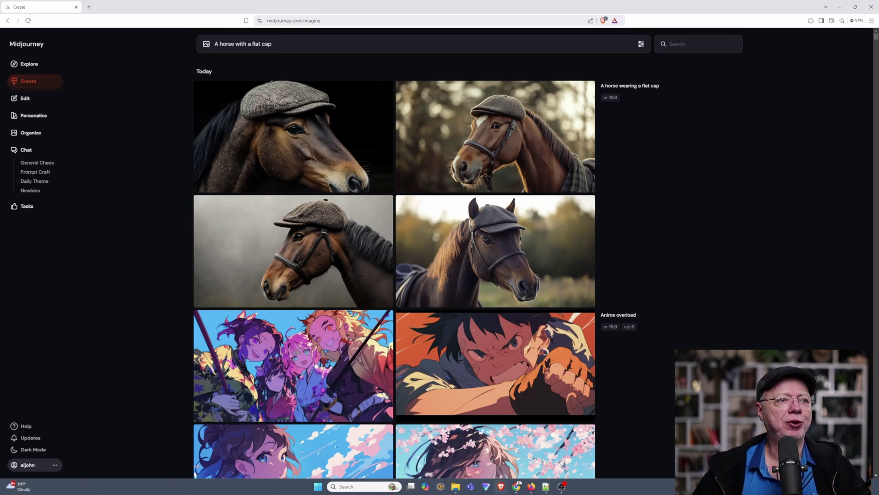
pyautogui.click(641, 43)
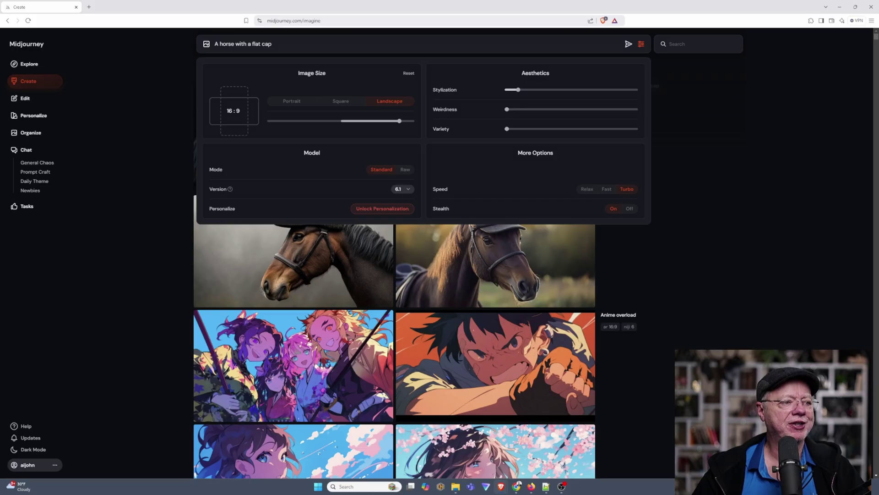
# Append --niji to 'A horse with a flat cap' and generate four anime-style images.
pyautogui.click(403, 189)
pyautogui.scroll(-3, 385, 243)
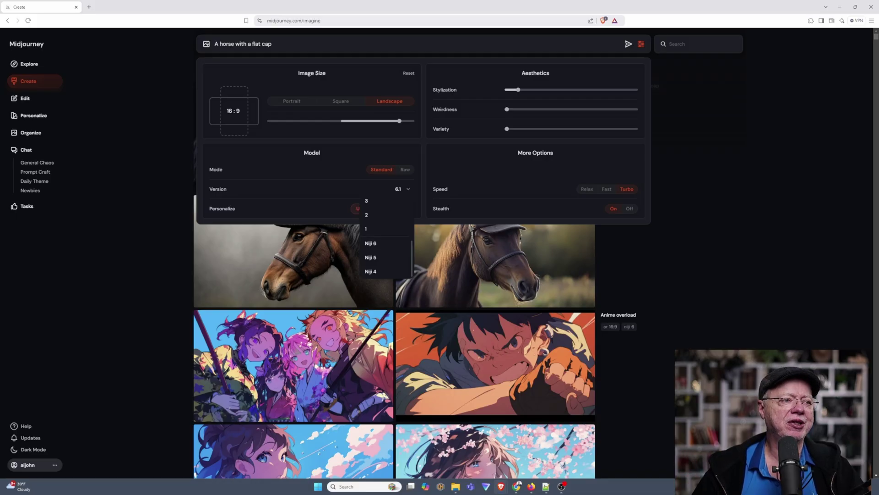
pyautogui.click(273, 44)
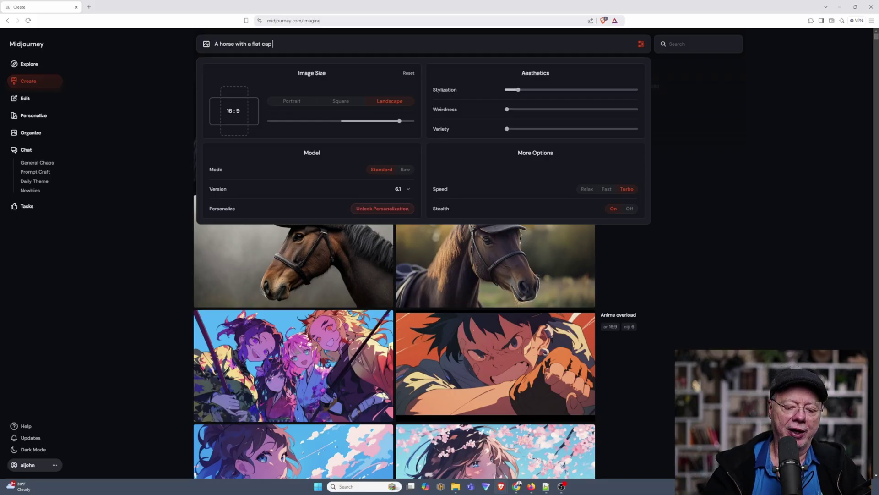
pyautogui.write('--')
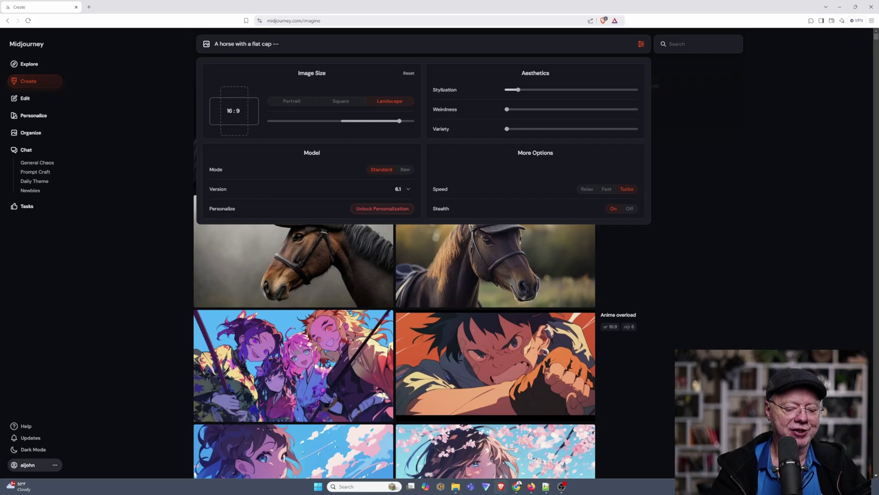
pyautogui.write('niji')
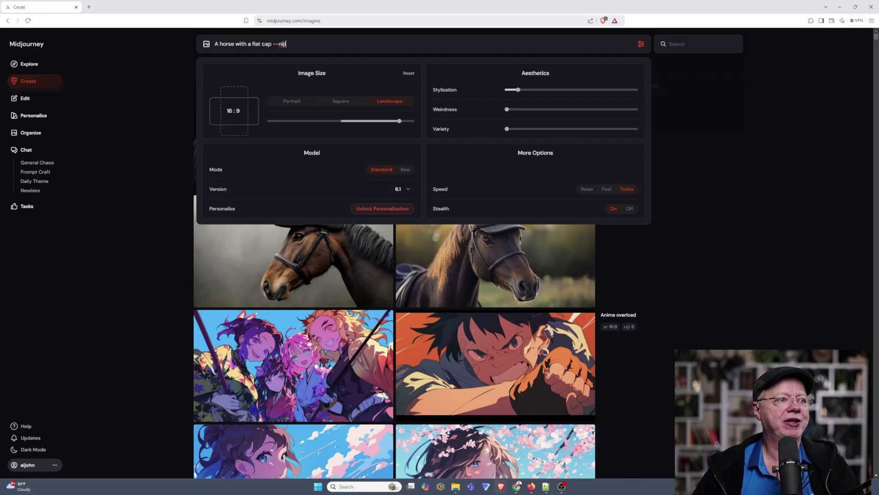
pyautogui.press('Return')
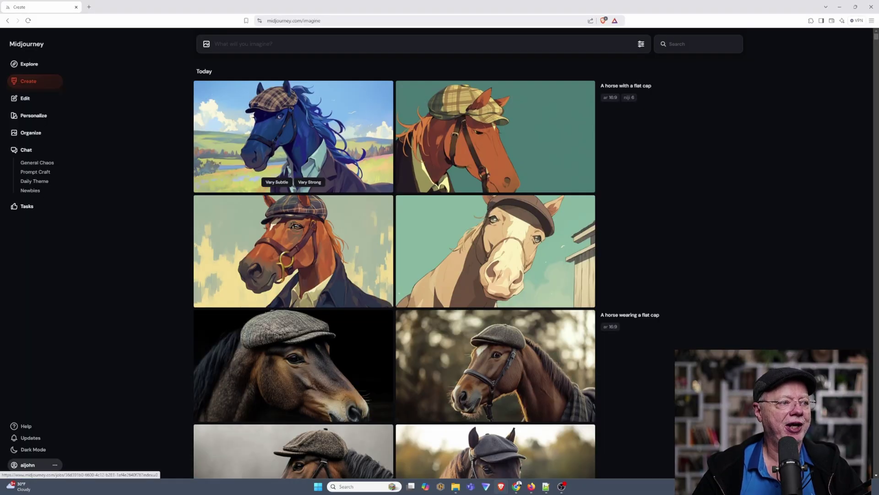
# View the anime horse images full size one after another, then go to the Edit page.
pyautogui.click(293, 137)
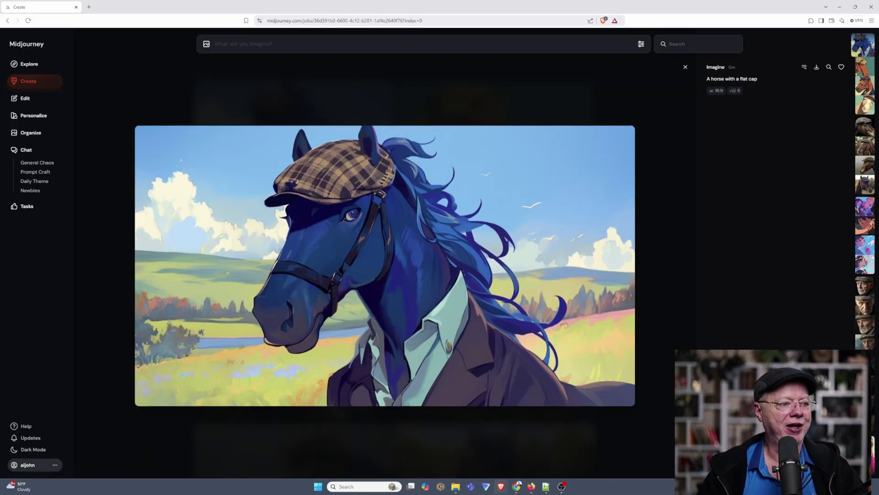
pyautogui.press('Right')
pyautogui.press('Right')
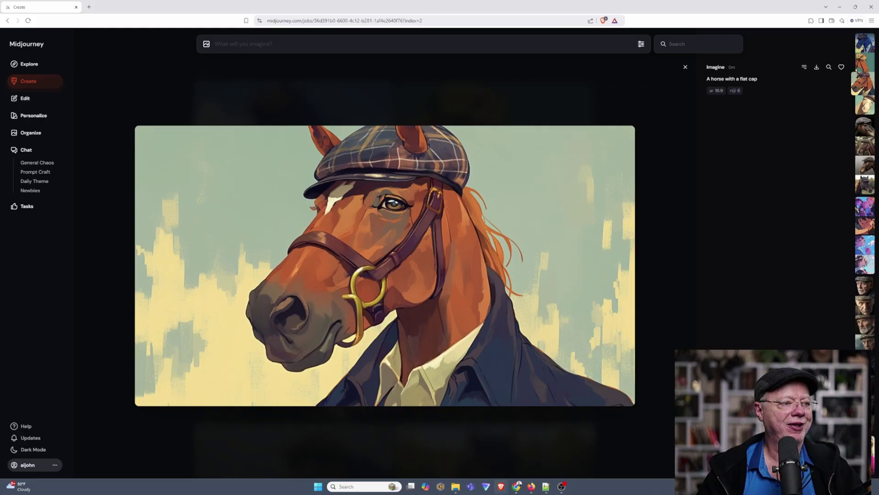
pyautogui.press('Right')
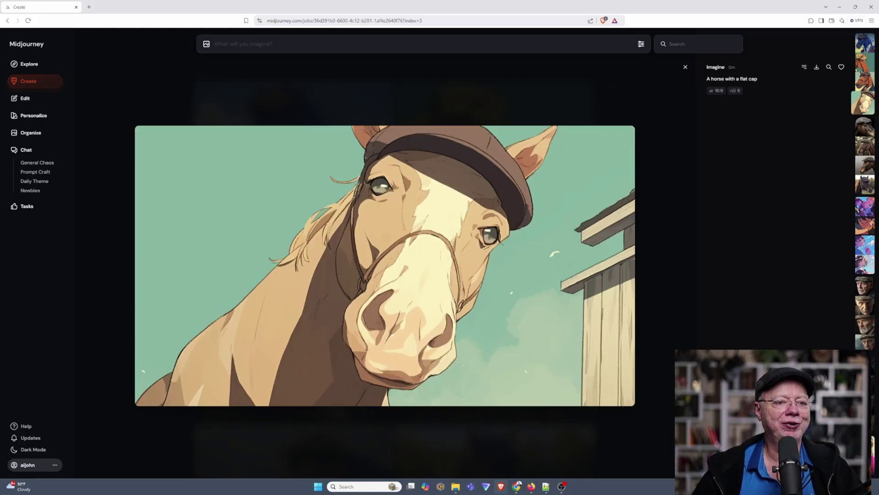
pyautogui.press('Escape')
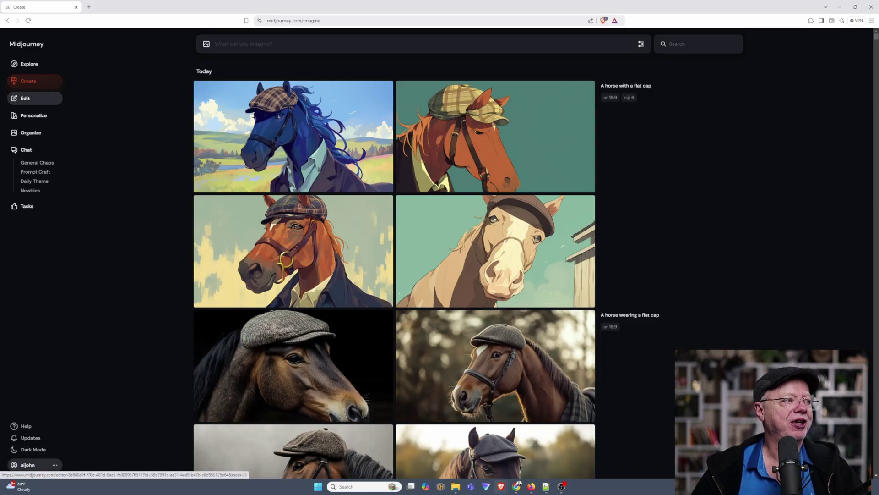
pyautogui.click(28, 98)
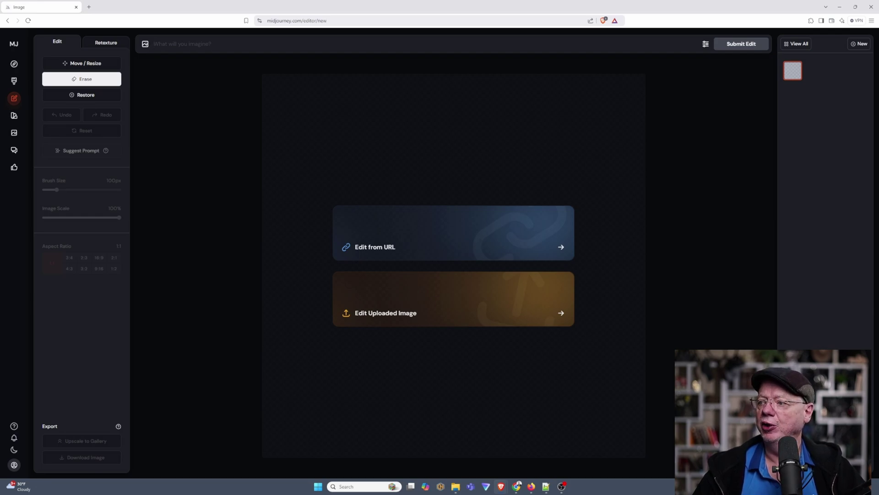
# Upload the flat-cap horse image on a red background into the editor.
pyautogui.moveTo(878, 305); pyautogui.dragTo(428, 306)
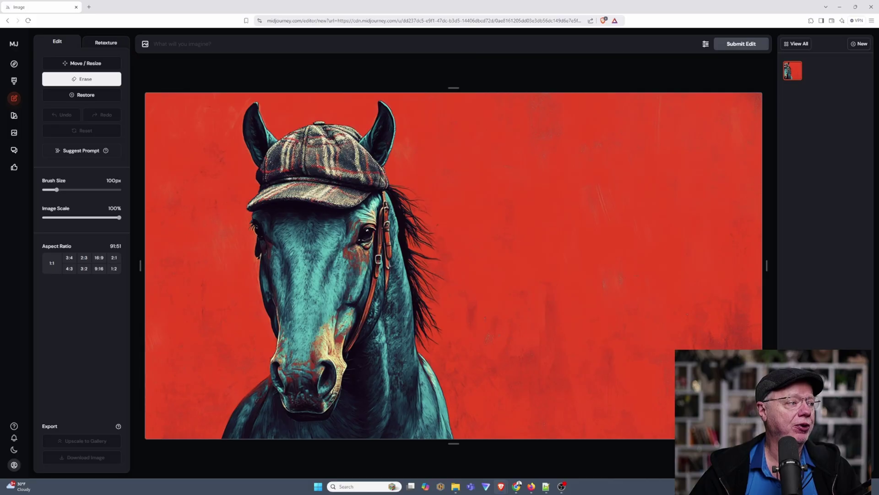
# Erase the right half with a 455px brush and regenerate with a top-hat cow beside the horse.
pyautogui.moveTo(57, 190); pyautogui.dragTo(114, 189)
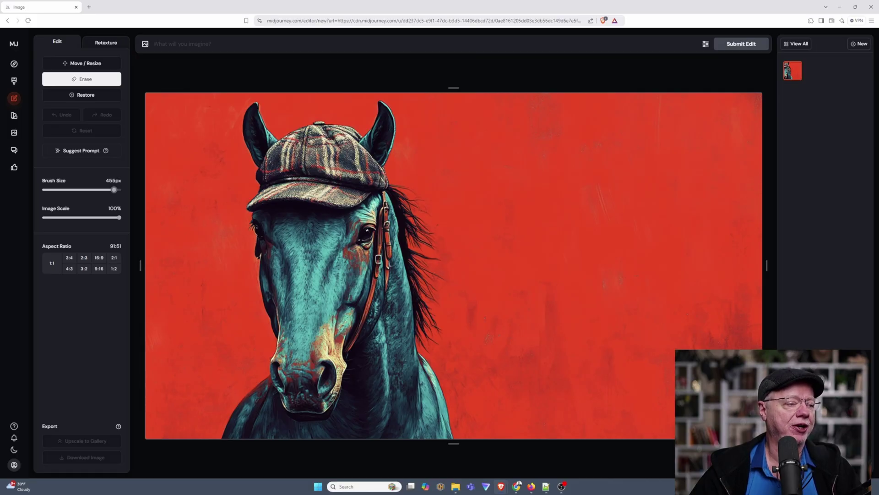
pyautogui.moveTo(509, 133)
pyautogui.mouseDown()
pyautogui.moveTo(553, 238)
pyautogui.moveTo(563, 373)
pyautogui.moveTo(621, 392)
pyautogui.moveTo(724, 401)
pyautogui.moveTo(676, 239)
pyautogui.moveTo(700, 144)
pyautogui.moveTo(717, 151)
pyautogui.moveTo(726, 274)
pyautogui.moveTo(662, 103)
pyautogui.moveTo(612, 131)
pyautogui.moveTo(552, 399)
pyautogui.moveTo(583, 350)
pyautogui.moveTo(623, 238)
pyautogui.moveTo(581, 128)
pyautogui.mouseUp()
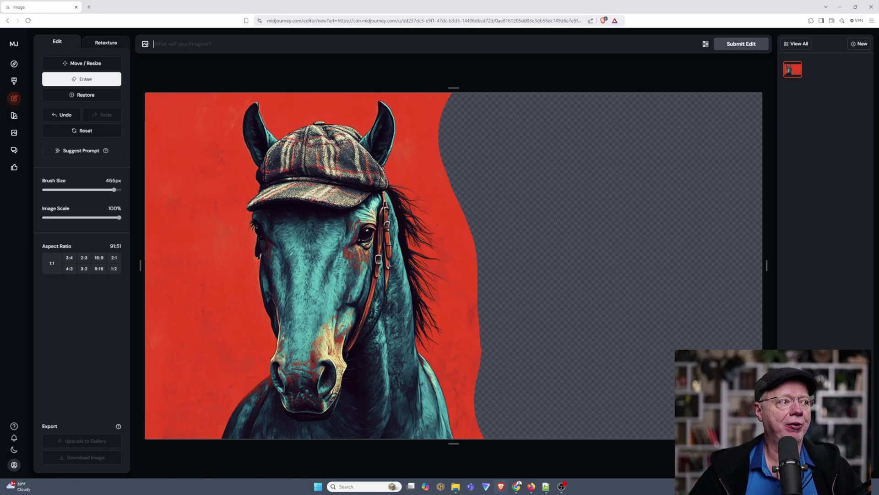
pyautogui.write('A blue horse with a flat cap on a red background and a cow wearing a tophat')
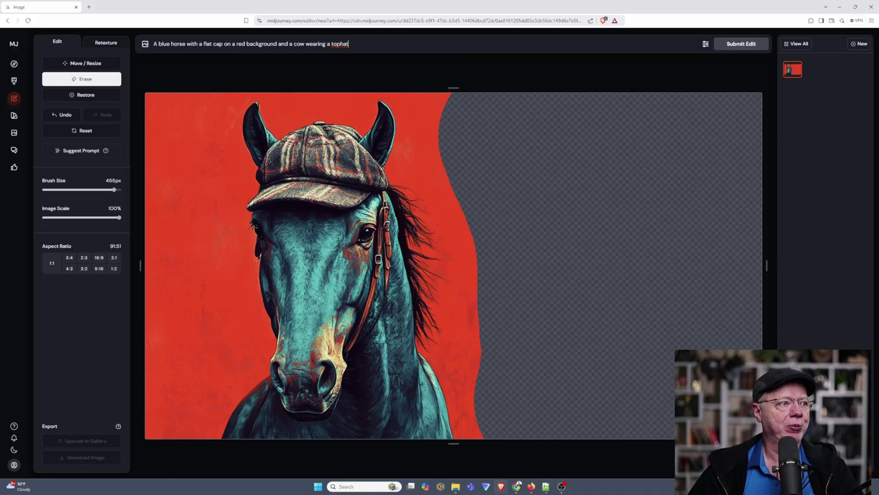
pyautogui.press('Return')
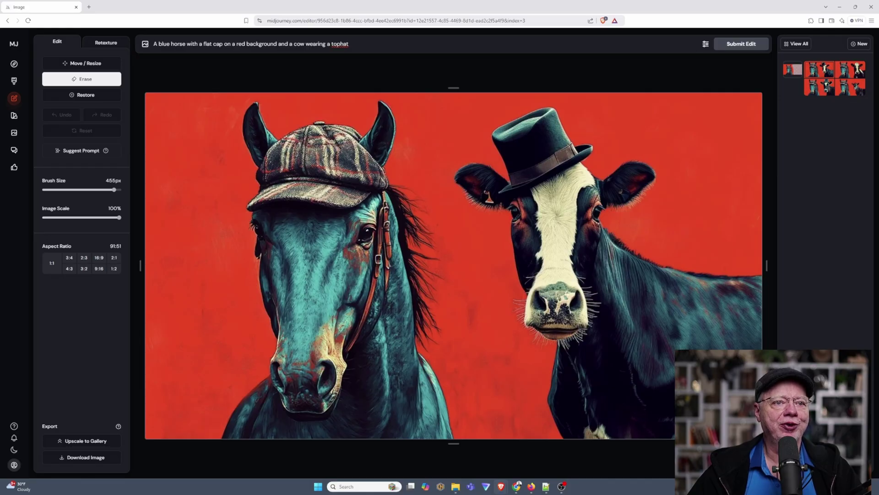
pyautogui.press('Left')
pyautogui.press('Left')
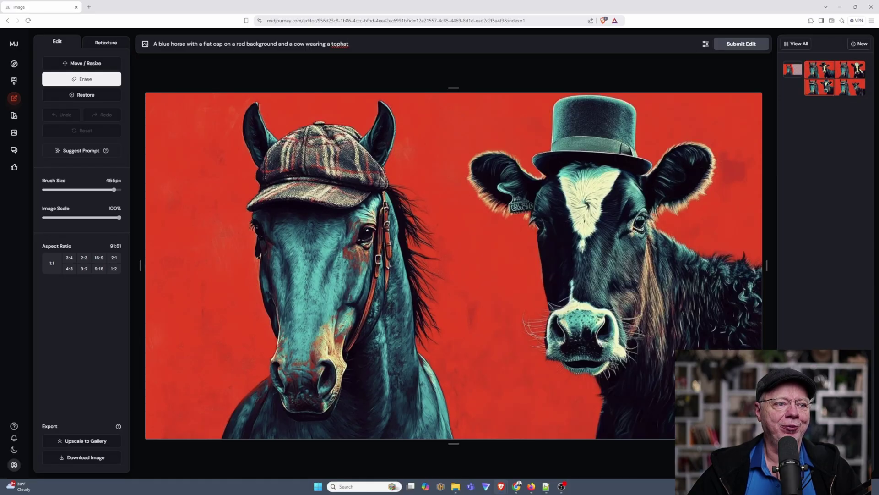
pyautogui.press('Left')
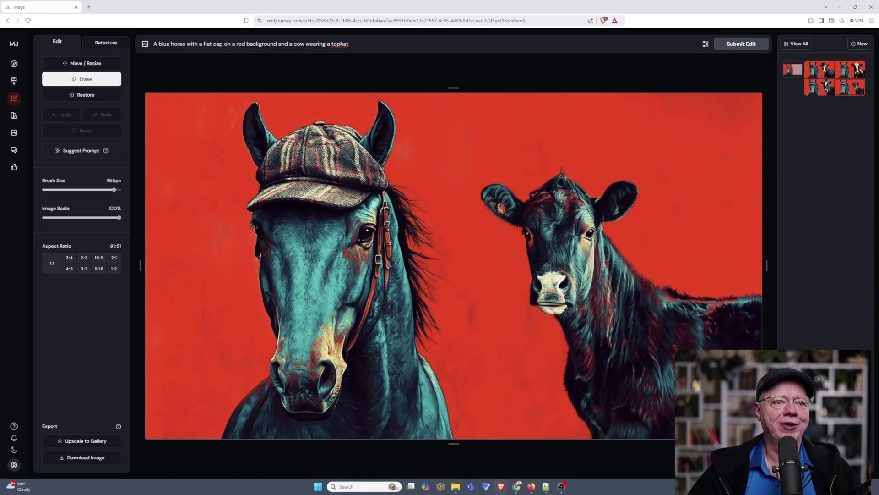
pyautogui.press('Left')
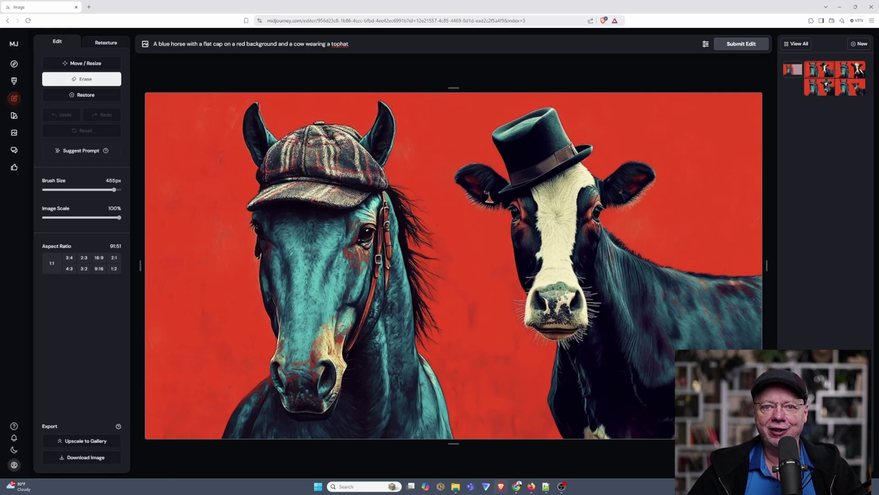
# Append the Graphic Style moodboard code to the horse-and-top-hat-cow prompt and resubmit it.
pyautogui.click(14, 115)
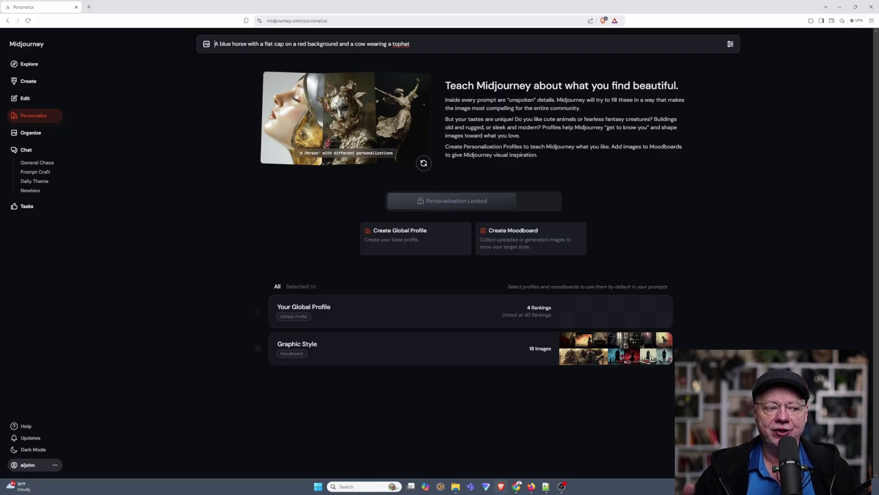
pyautogui.click(297, 344)
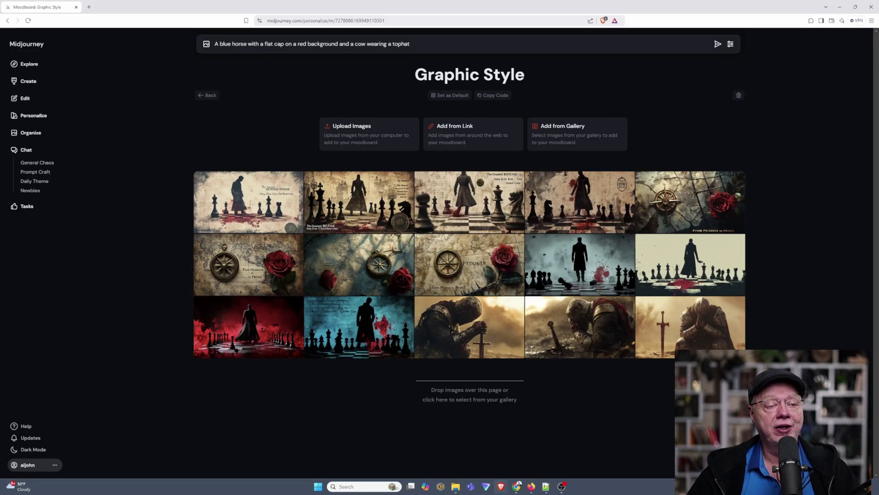
pyautogui.click(493, 95)
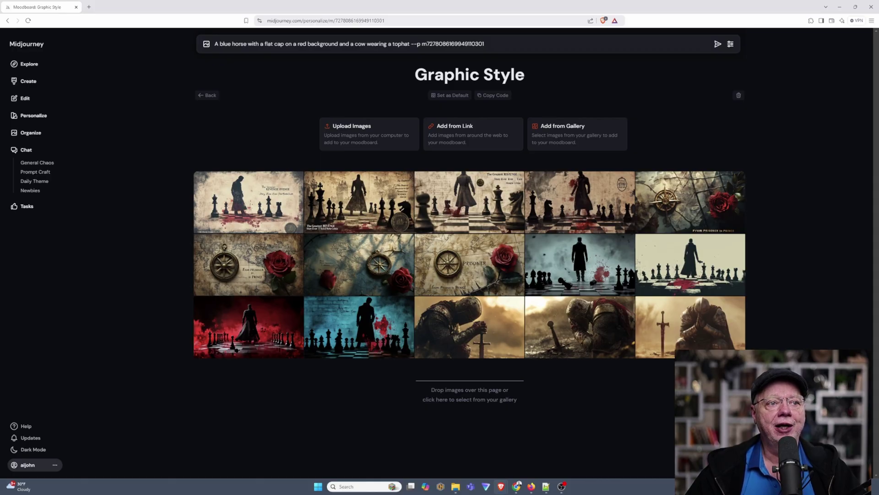
pyautogui.press('Return')
pyautogui.moveTo(274, 192)
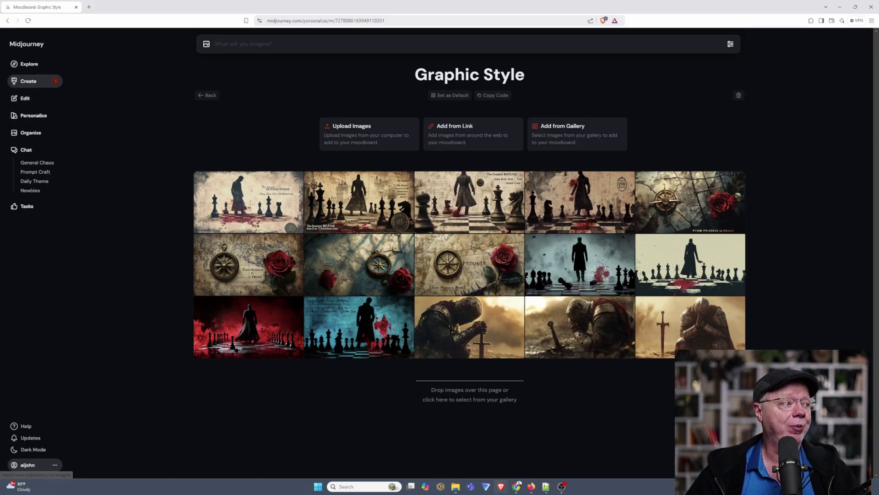
# Back on Create, view the new Graphic Style horse-and-cow images full size, browsing the variations.
pyautogui.click(28, 81)
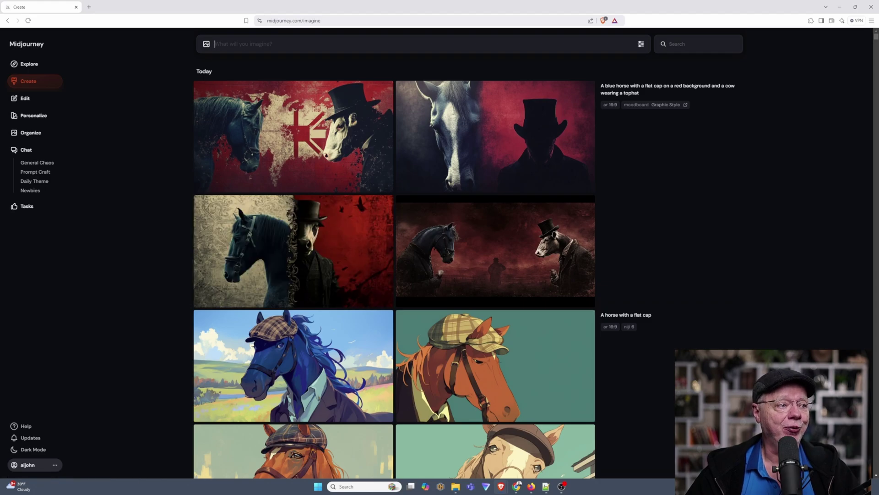
pyautogui.click(248, 158)
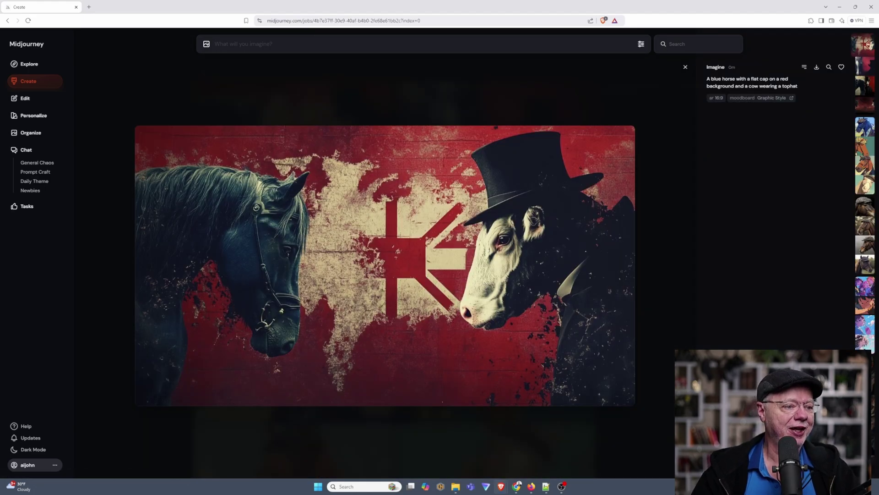
pyautogui.press('Right')
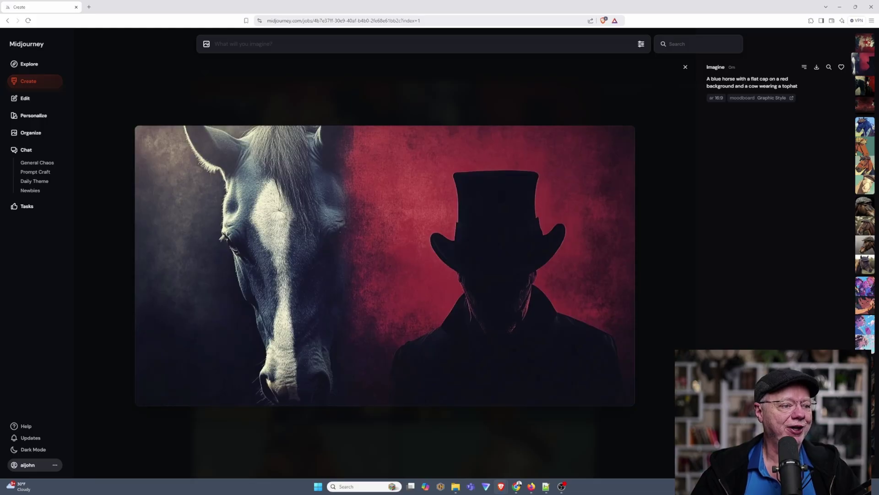
pyautogui.press('Right')
pyautogui.press('Right')
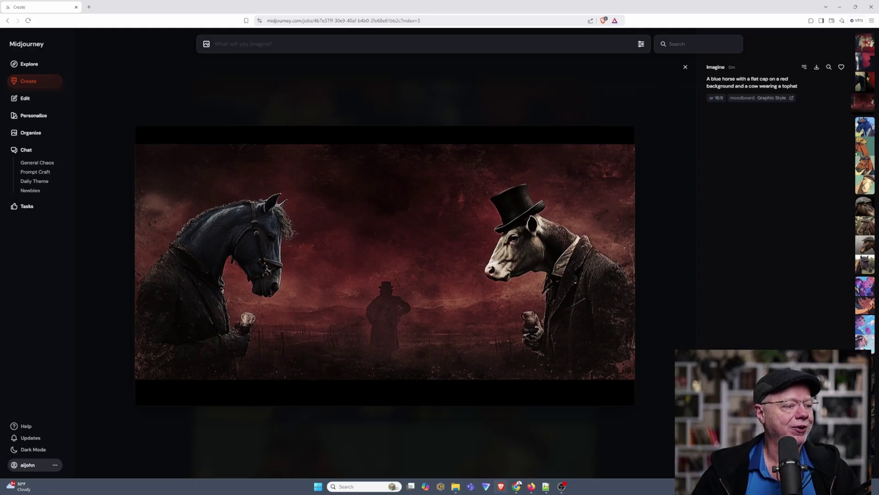
pyautogui.press('Left')
pyautogui.press('Left')
pyautogui.press('Left')
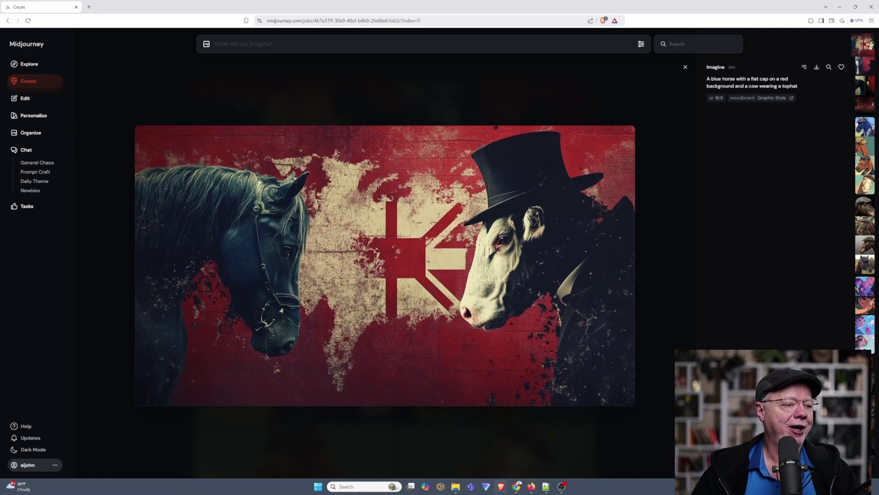
pyautogui.press('Escape')
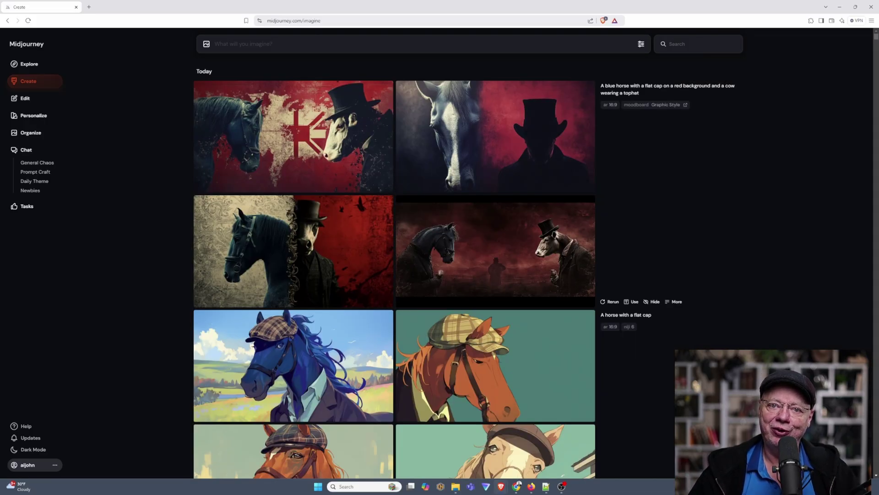
pyautogui.click(31, 132)
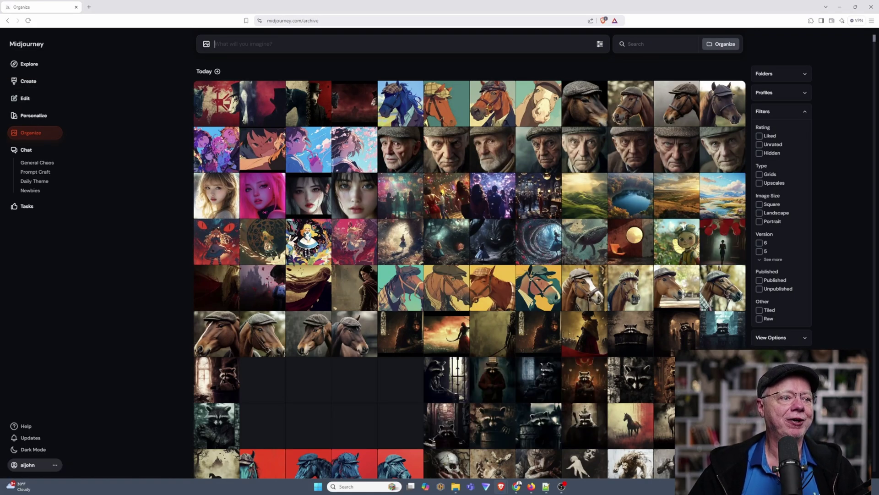
pyautogui.scroll(-7, 469, 259)
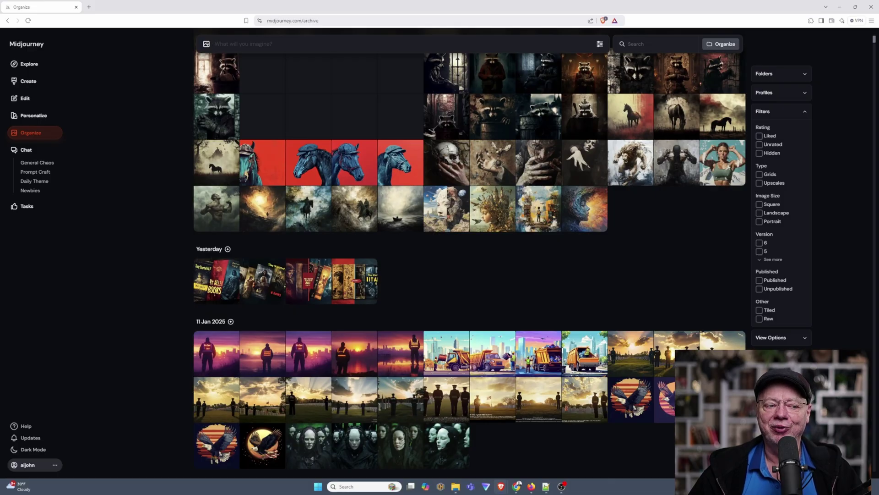
pyautogui.scroll(-4, 470, 261)
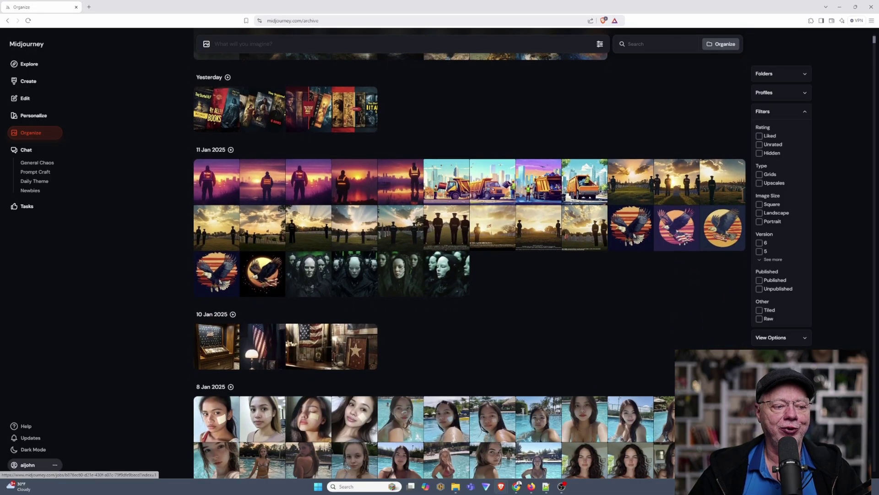
pyautogui.scroll(6, 470, 261)
pyautogui.scroll(2, 470, 261)
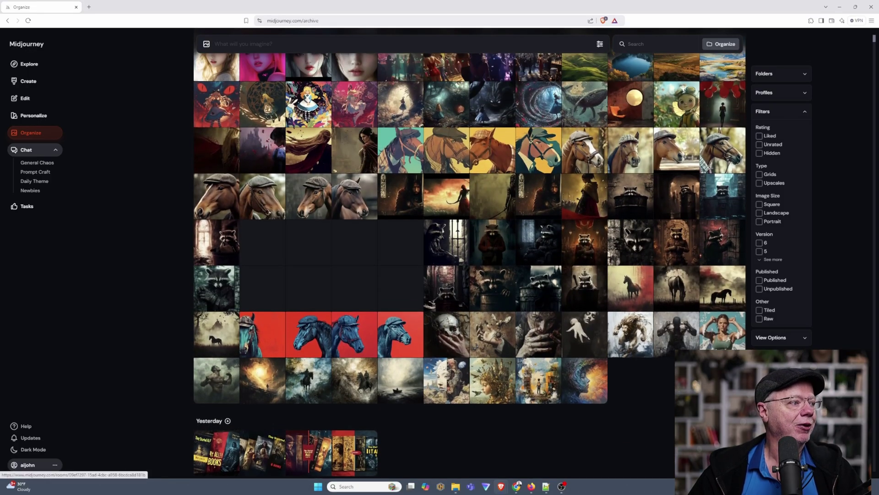
# Go from Newbies to the General Chaos room and scroll through its shared four-image grids.
pyautogui.click(30, 190)
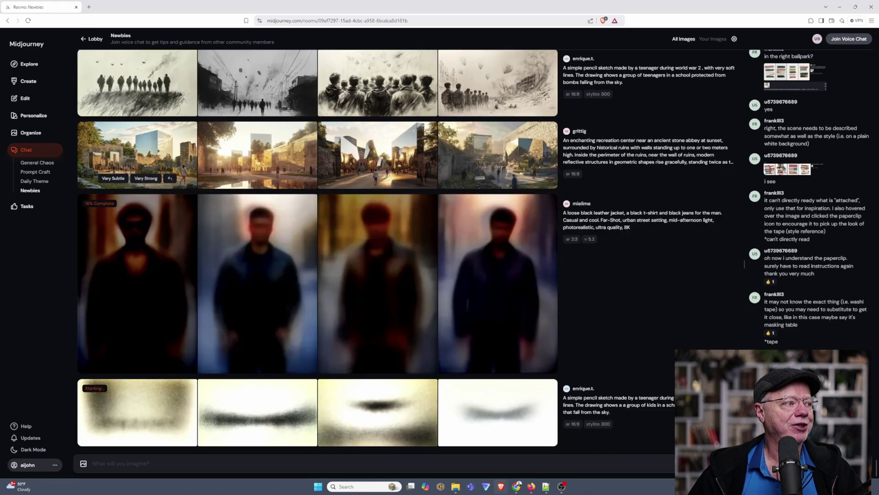
pyautogui.click(37, 162)
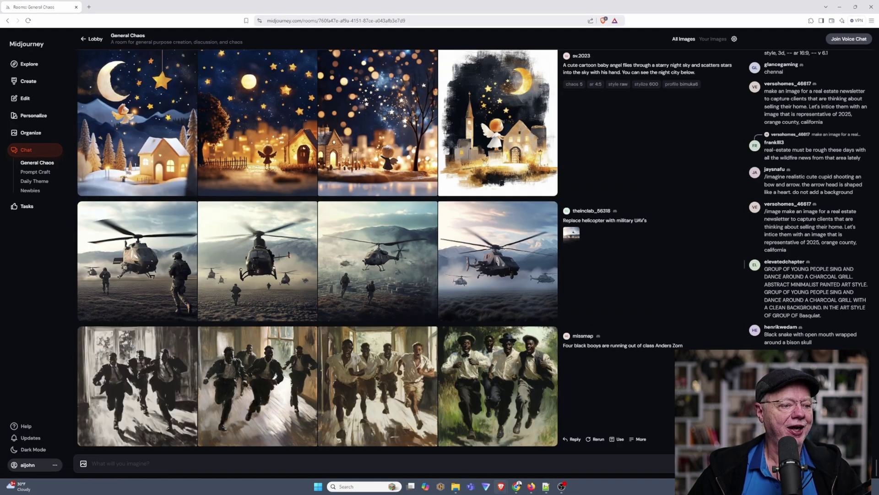
pyautogui.scroll(4, 317, 252)
pyautogui.scroll(4, 318, 252)
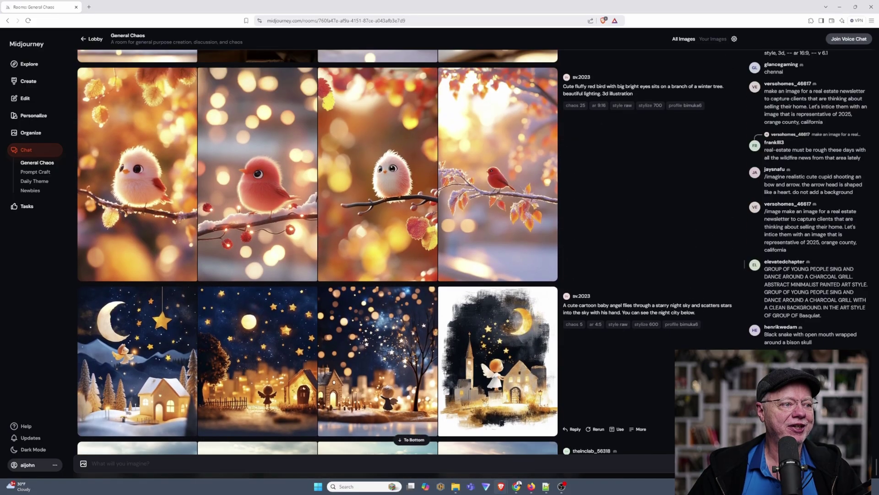
pyautogui.scroll(1, 317, 252)
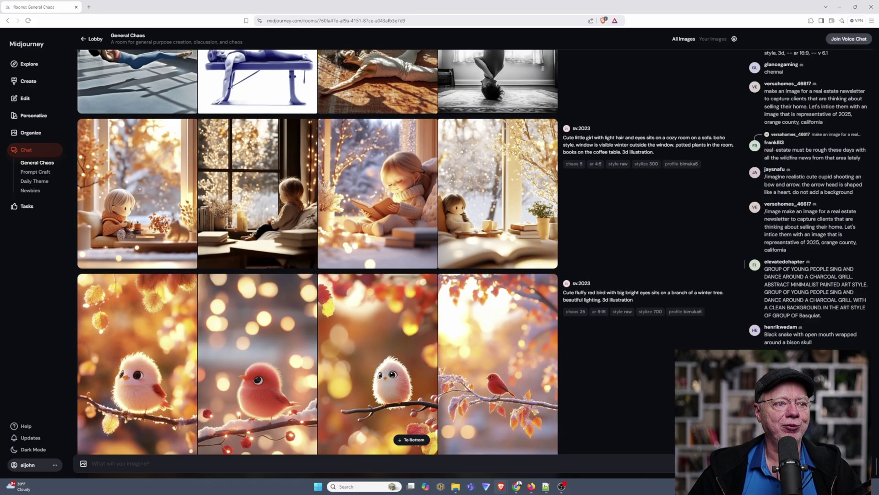
pyautogui.scroll(2, 317, 252)
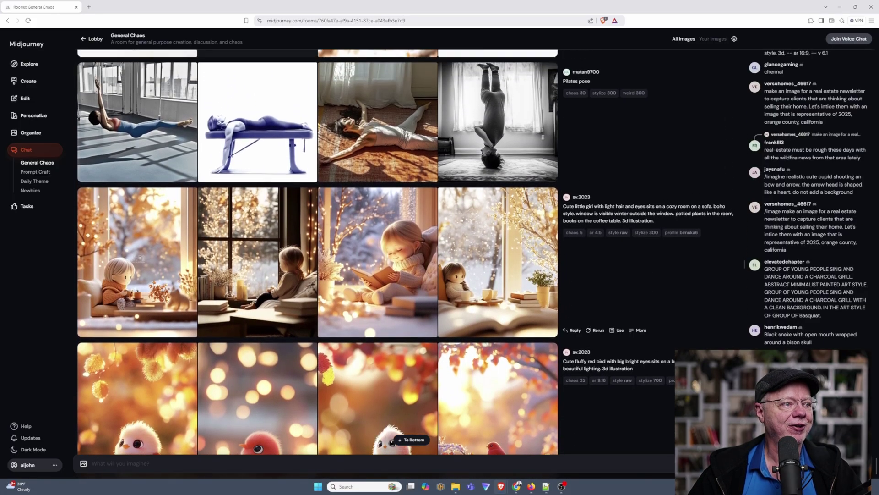
pyautogui.scroll(-3, 318, 252)
pyautogui.scroll(-7, 317, 251)
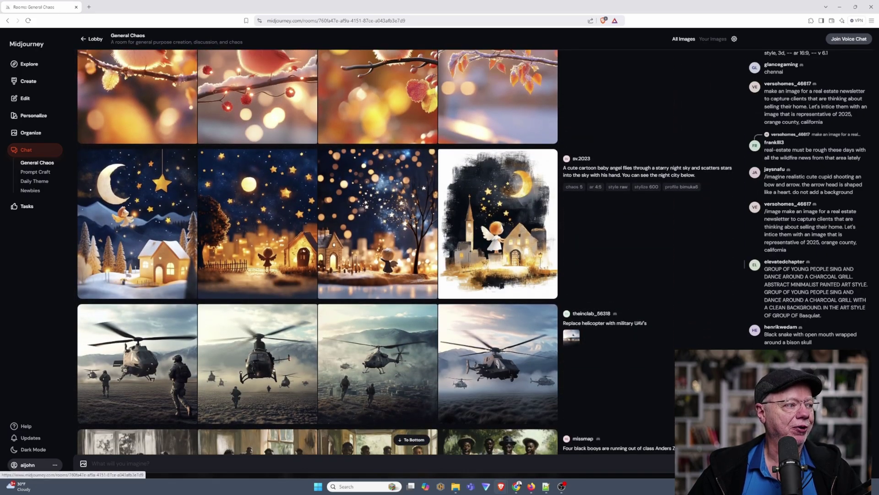
pyautogui.scroll(-3, 318, 251)
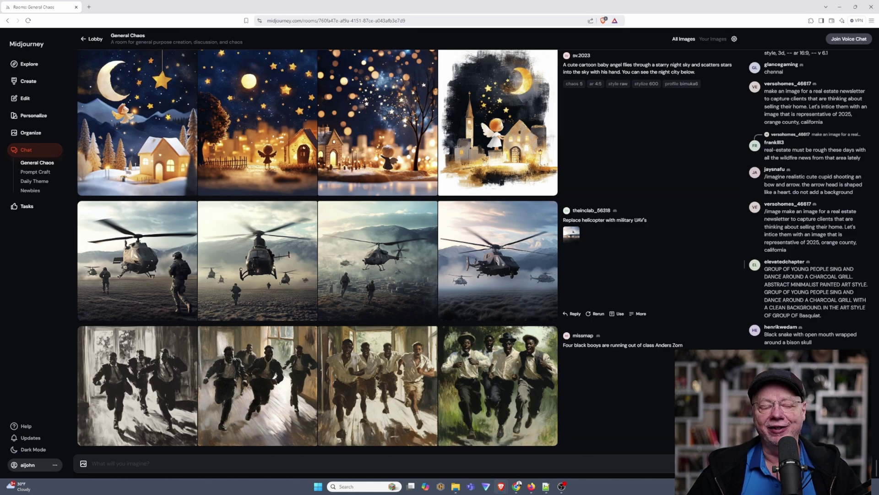
# Open the Prompt Craft chat room from the Chat sidebar list.
pyautogui.click(35, 171)
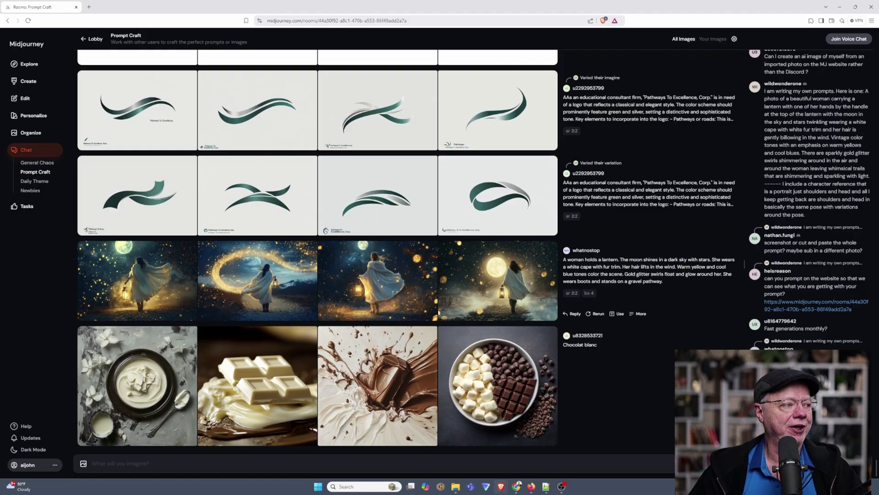
pyautogui.click(34, 181)
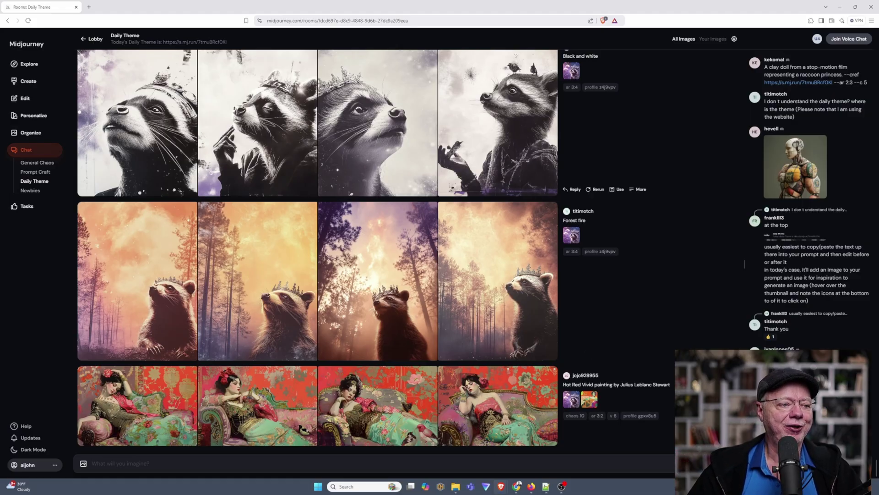
pyautogui.scroll(5, 497, 174)
pyautogui.scroll(6, 498, 206)
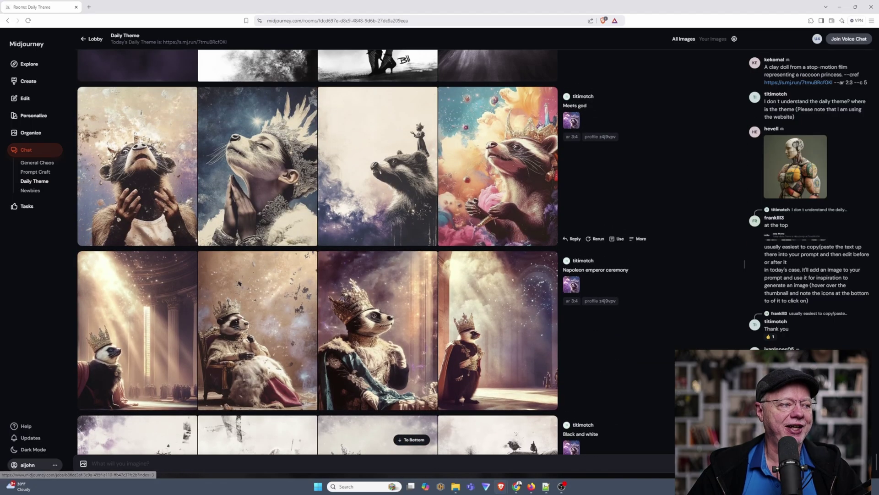
pyautogui.scroll(1, 317, 252)
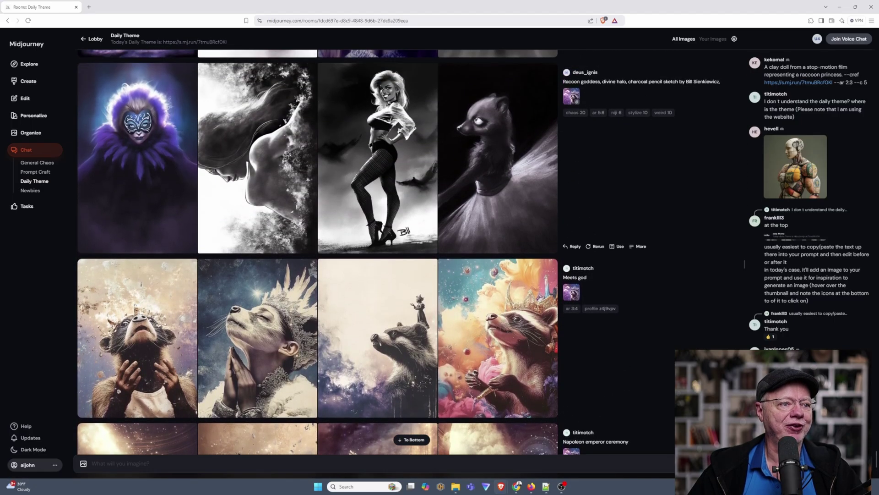
pyautogui.scroll(-4, 317, 252)
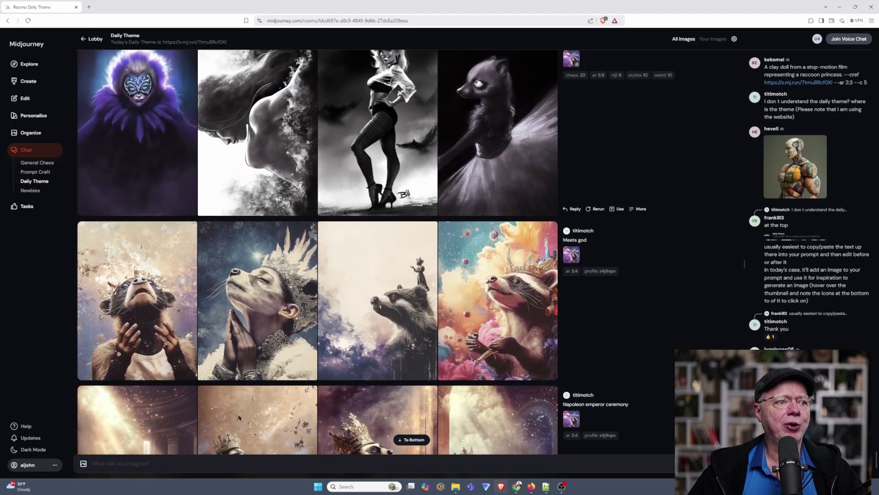
pyautogui.scroll(-8, 318, 252)
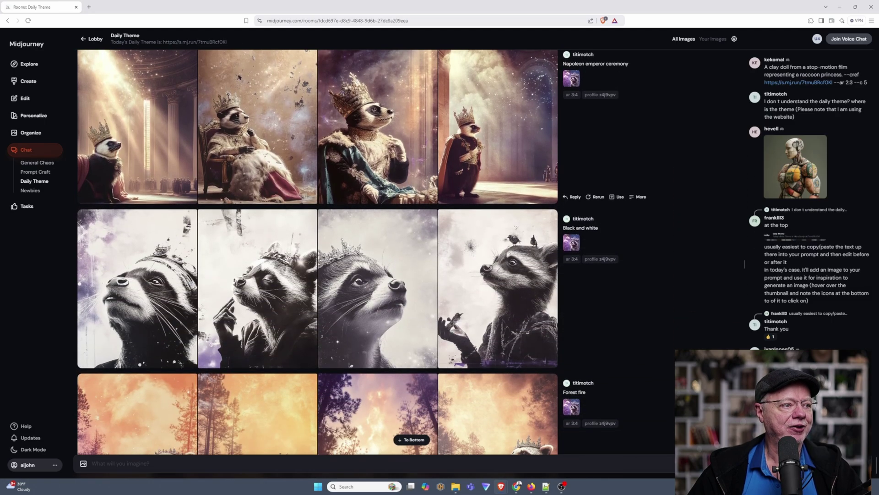
pyautogui.scroll(-4, 317, 251)
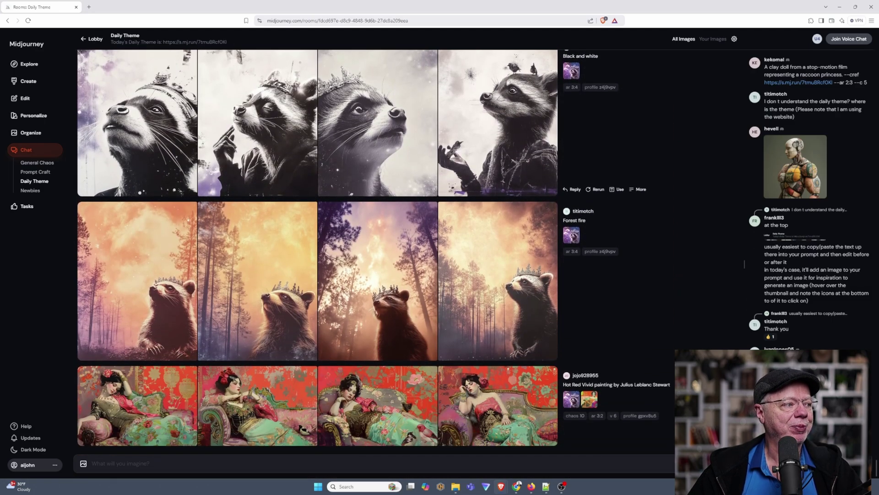
# Return to the Newbies chat room from the Chat sidebar list.
pyautogui.click(30, 190)
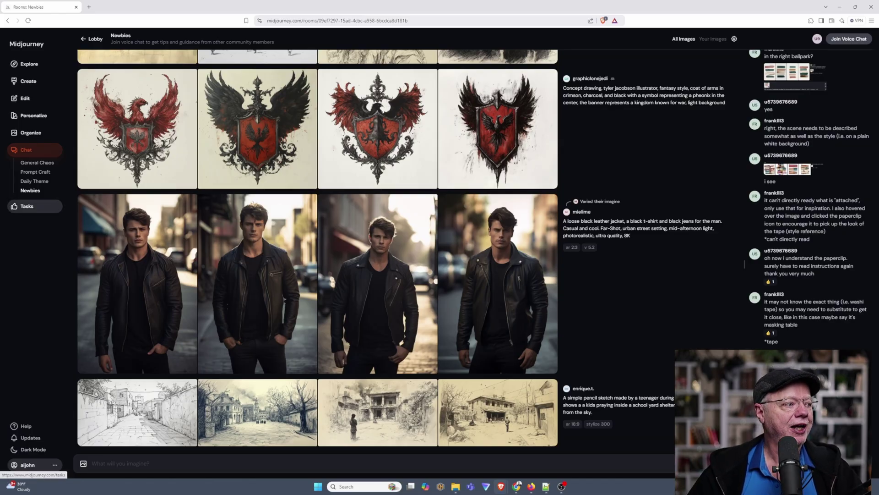
# On Tasks, rank two Curate Community Frontpage image picks, then go back to Explore.
pyautogui.click(26, 206)
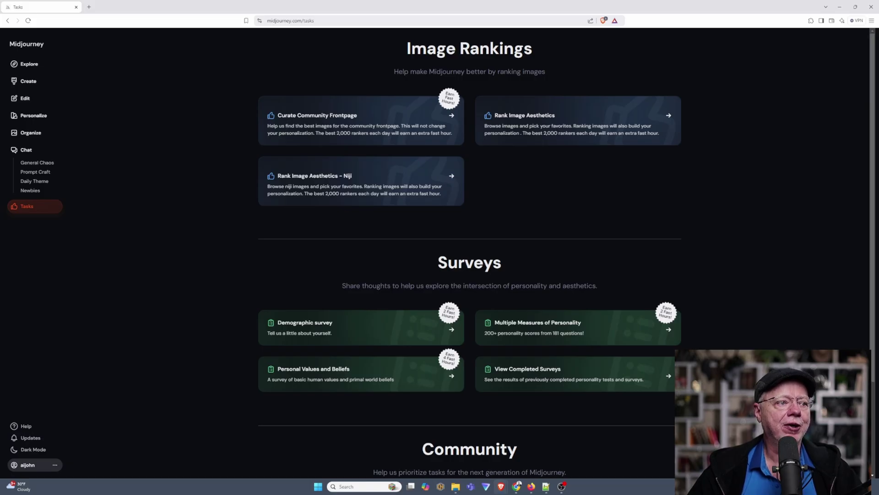
pyautogui.scroll(-1, 470, 252)
pyautogui.scroll(3, 470, 252)
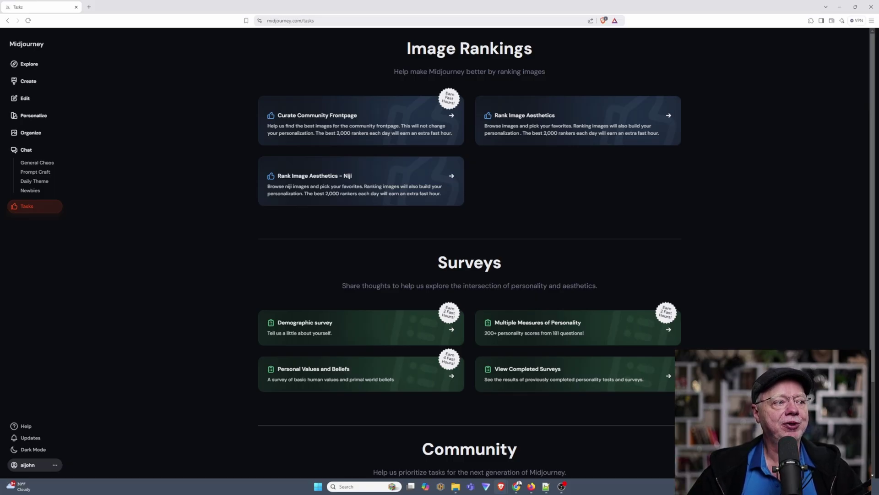
pyautogui.click(362, 121)
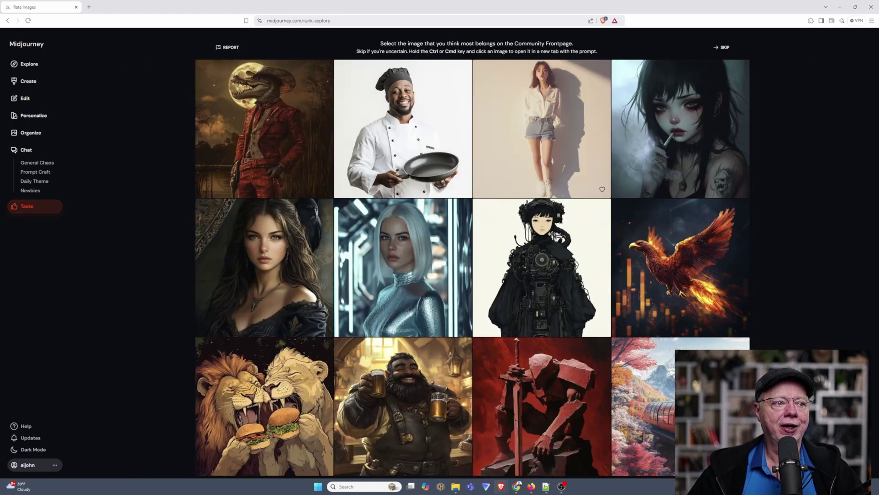
pyautogui.click(648, 165)
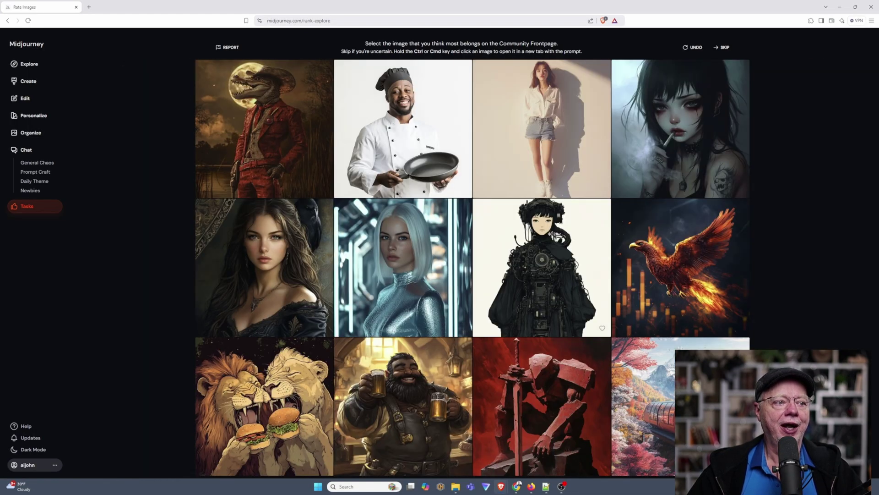
pyautogui.click(404, 266)
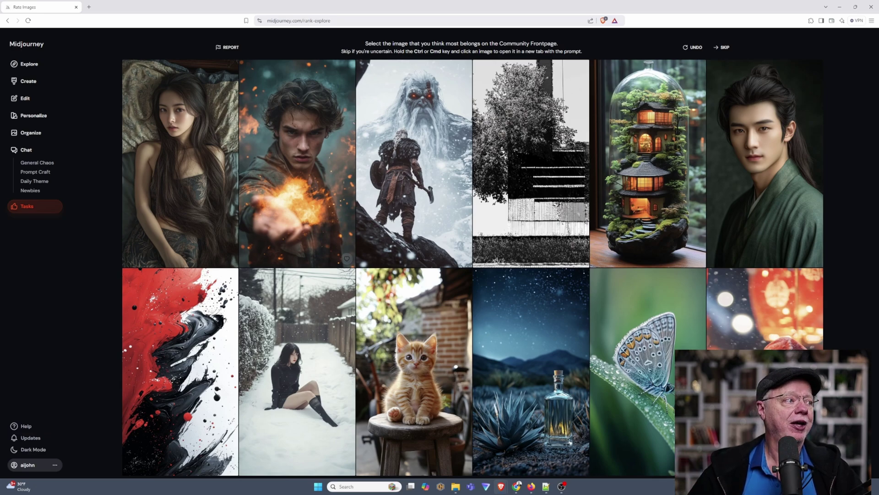
pyautogui.click(29, 63)
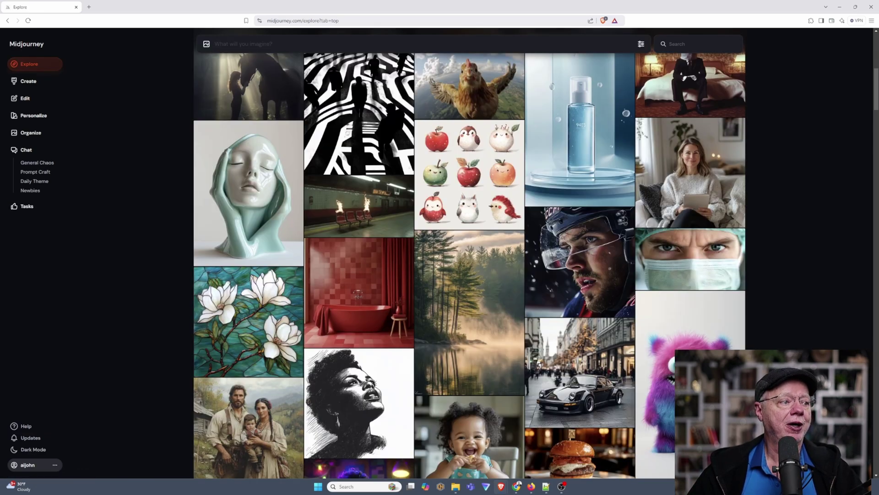
# Scroll the Explore gallery briefly, then reopen Tasks showing Image Rankings, Surveys and Community.
pyautogui.scroll(7, 469, 312)
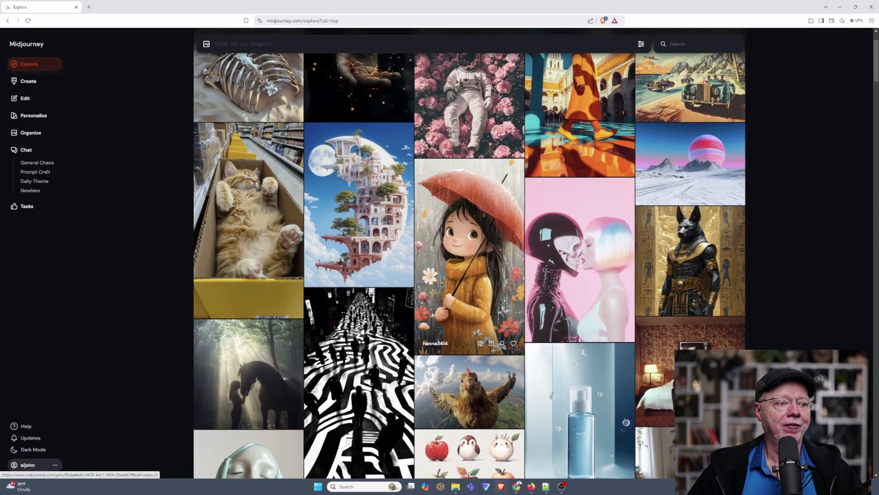
pyautogui.scroll(-15, 470, 312)
pyautogui.scroll(10, 469, 312)
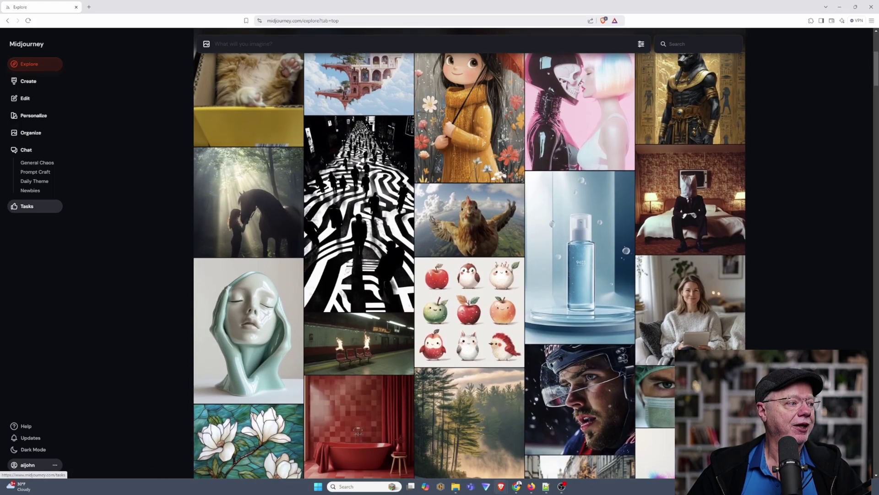
pyautogui.click(27, 206)
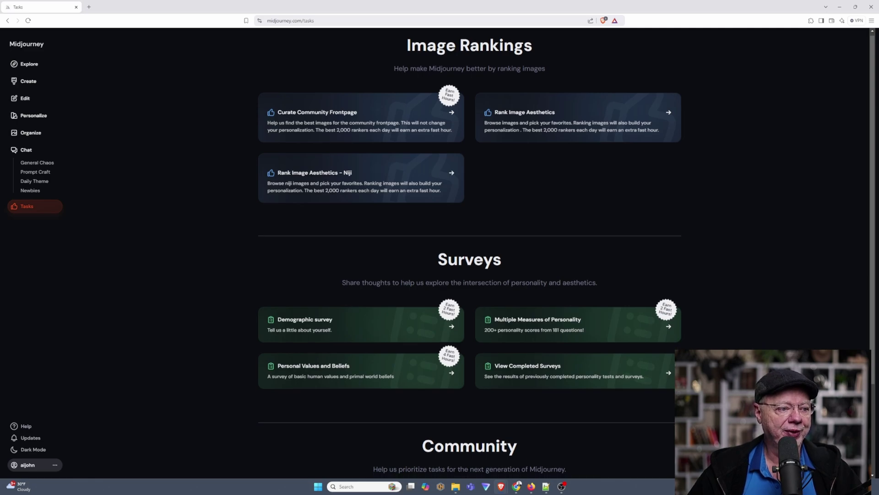
# Open the Rate Ideas card under Community to reach the 25-point feature voting page.
pyautogui.scroll(-2, 470, 252)
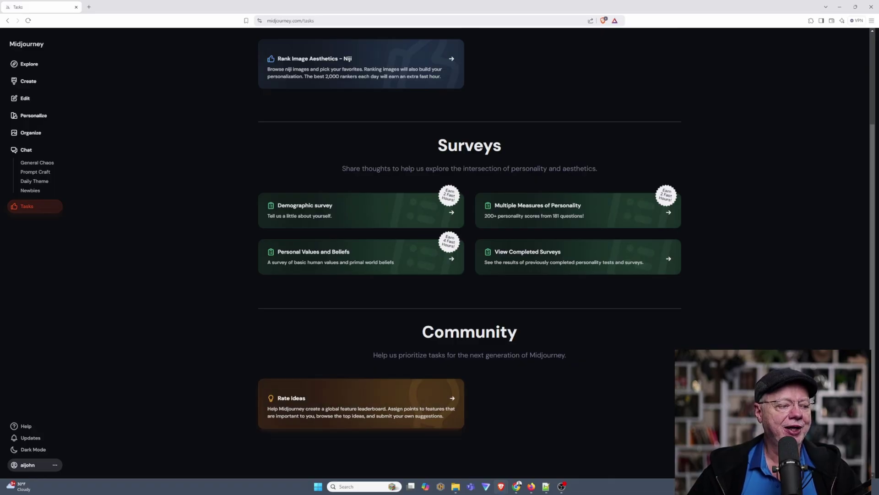
pyautogui.click(361, 403)
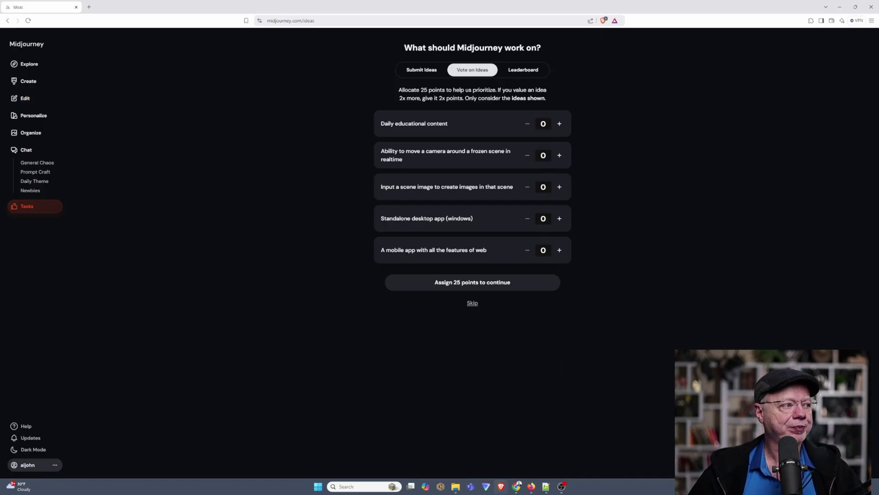
# Go back to the Explore gallery without allocating any idea points.
pyautogui.click(29, 64)
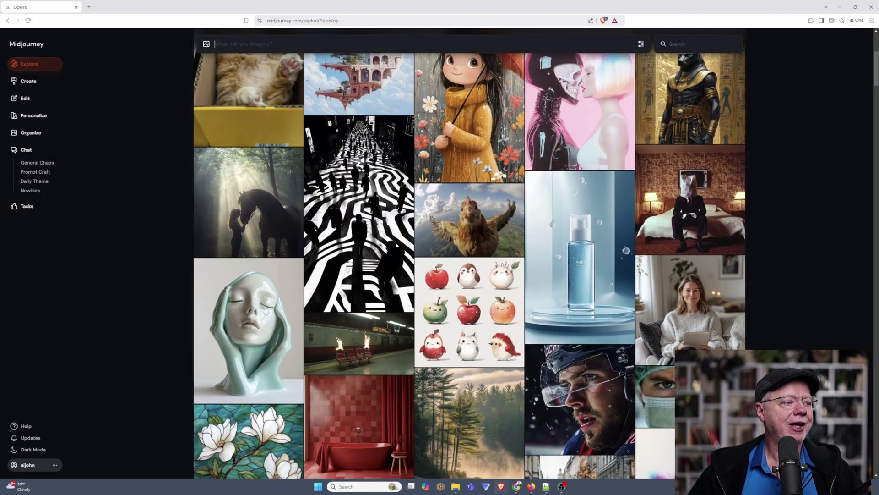